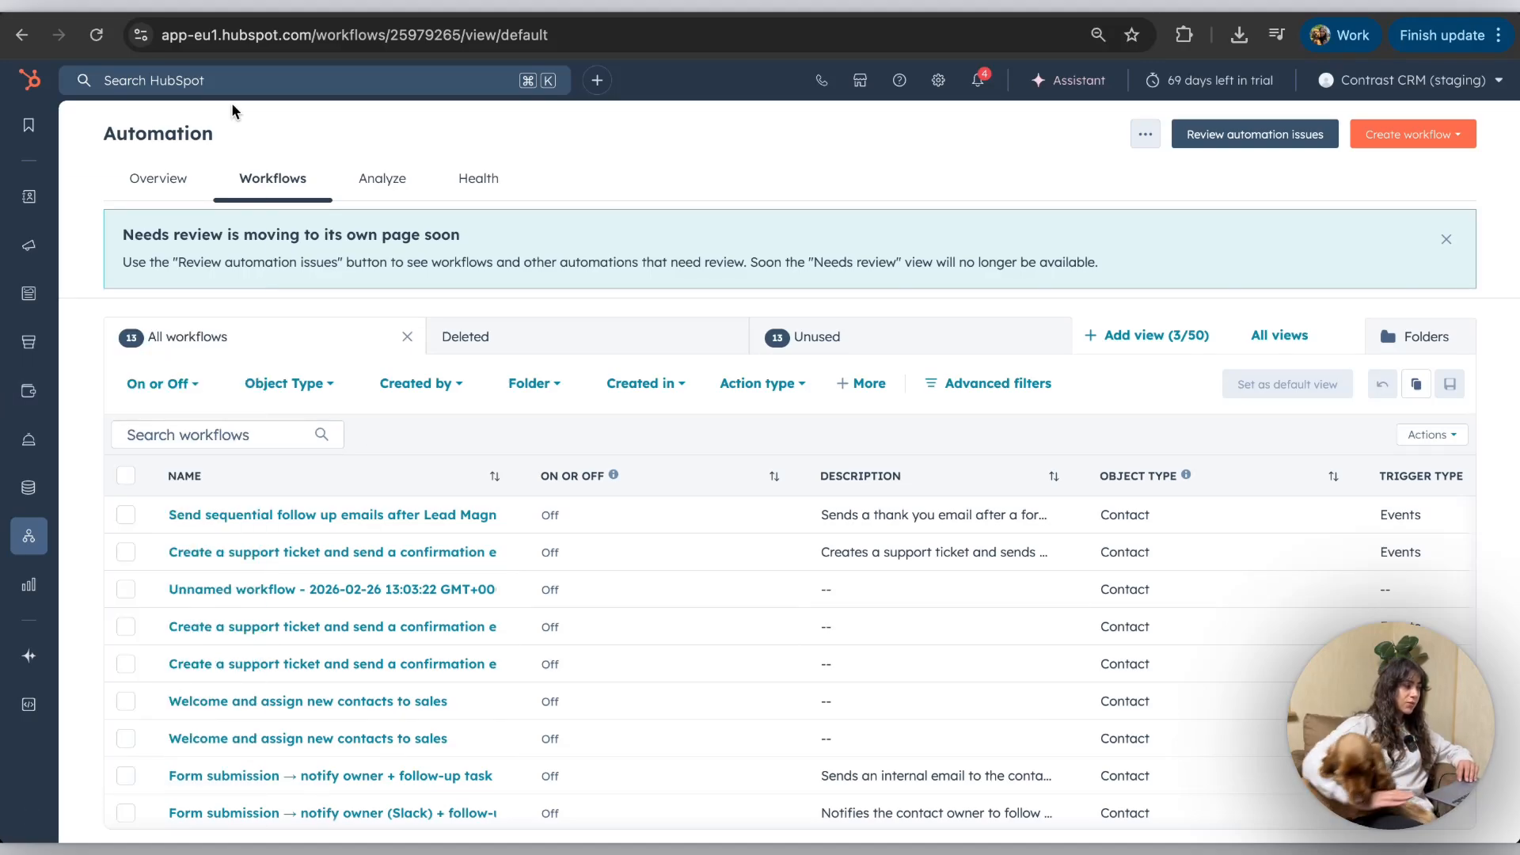
Step: Go to the CRM contacts and start a quick, contacts-only import from a file
mouse_move(3, 195)
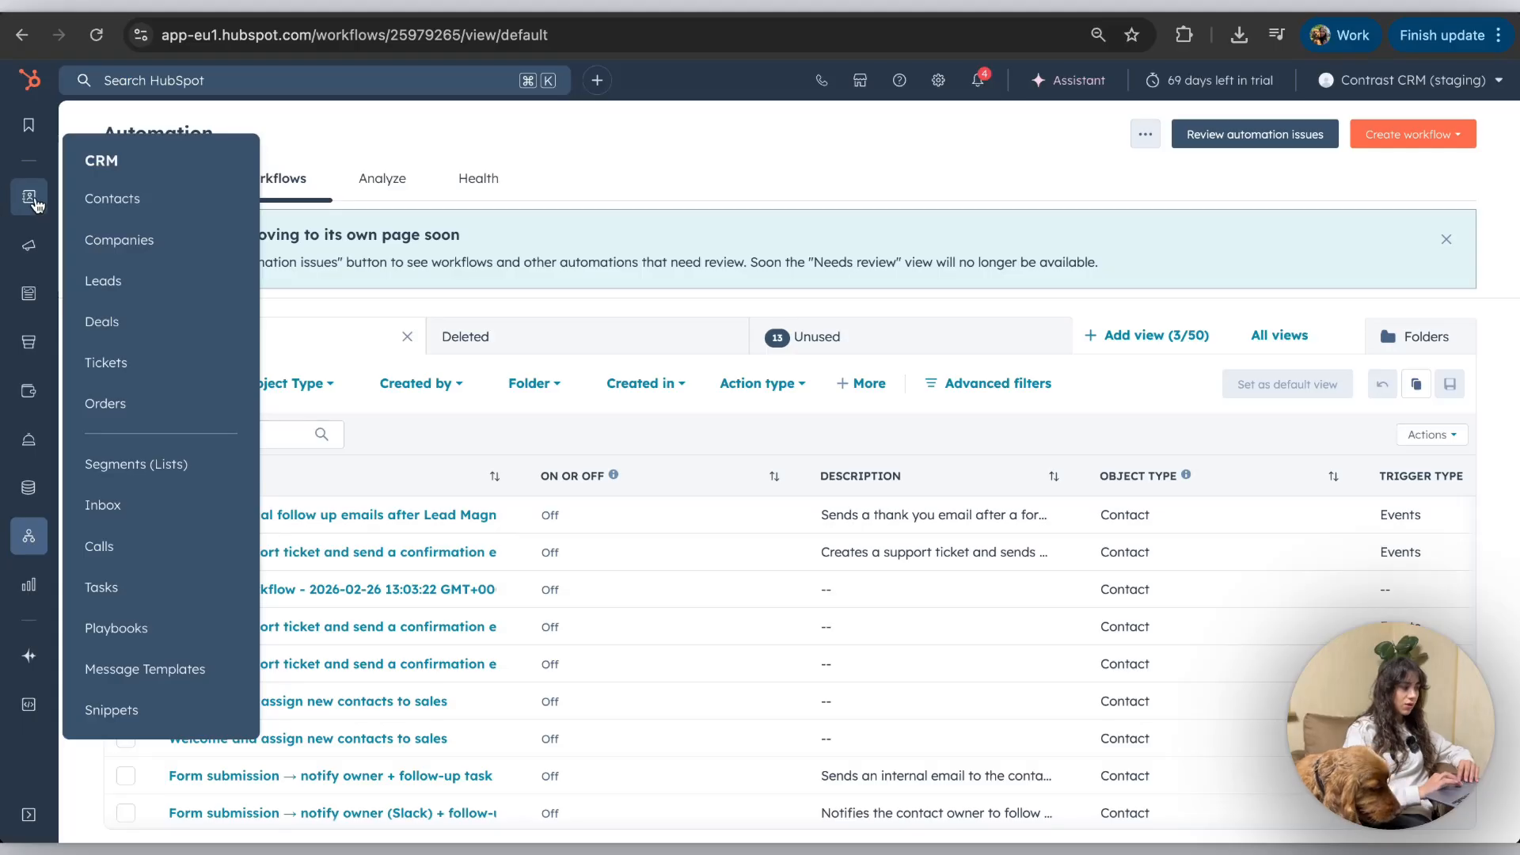
left_click(119, 212)
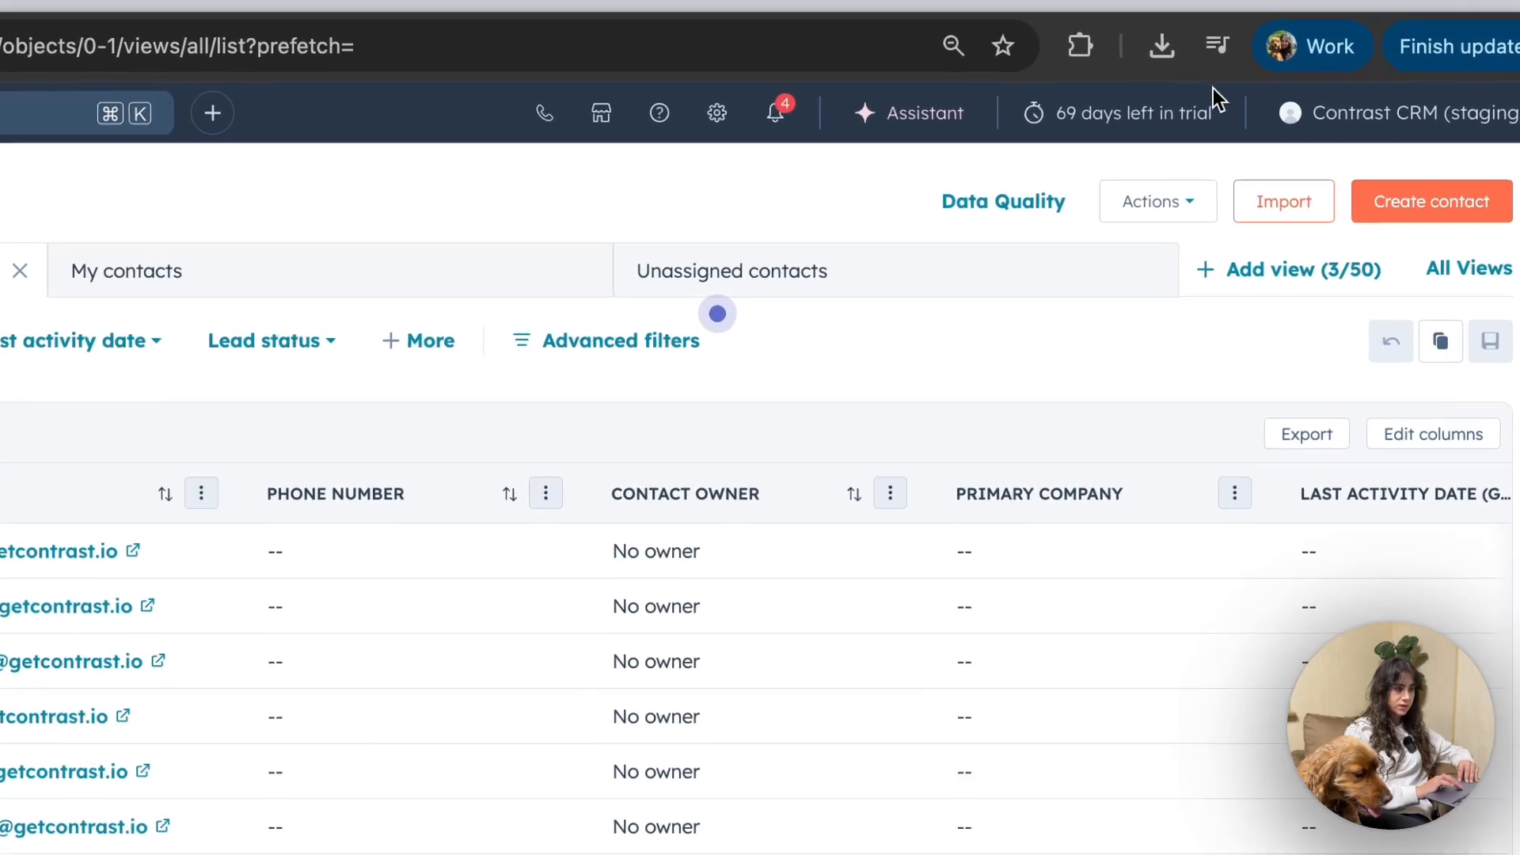
left_click(1282, 215)
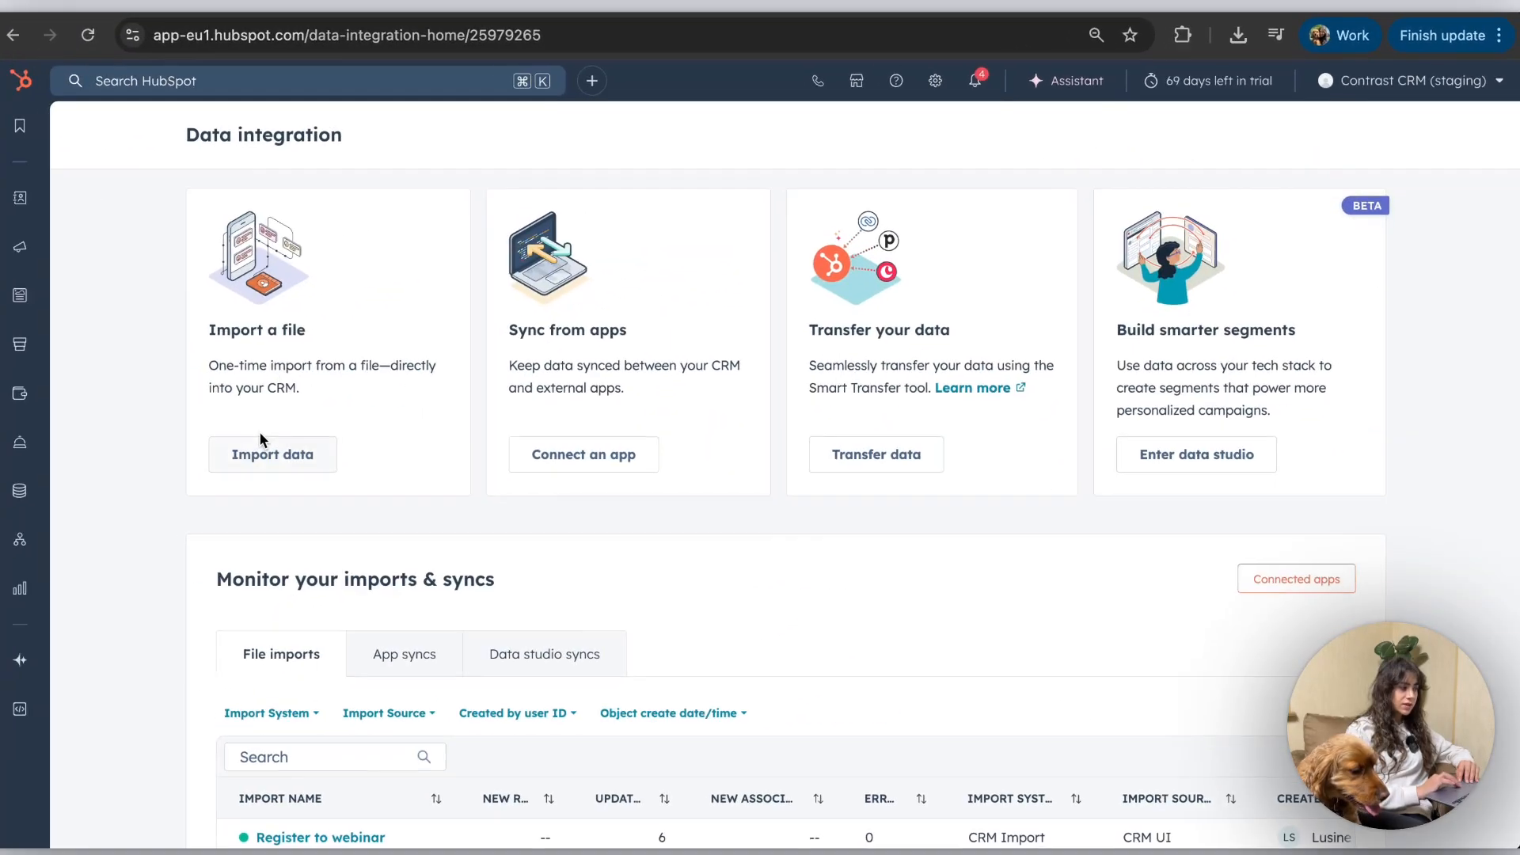
left_click(277, 448)
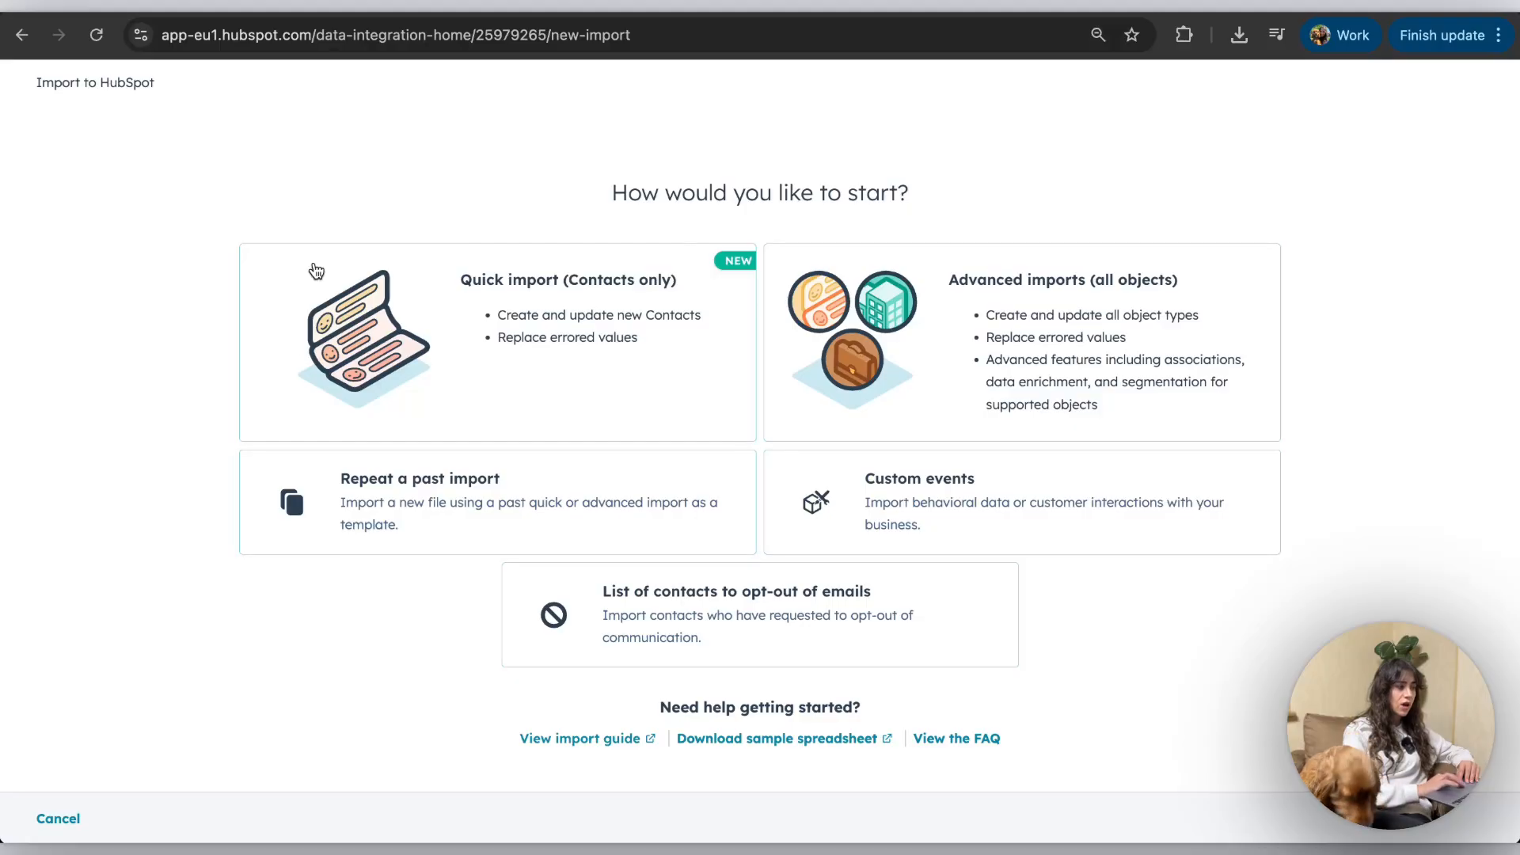
left_click(572, 328)
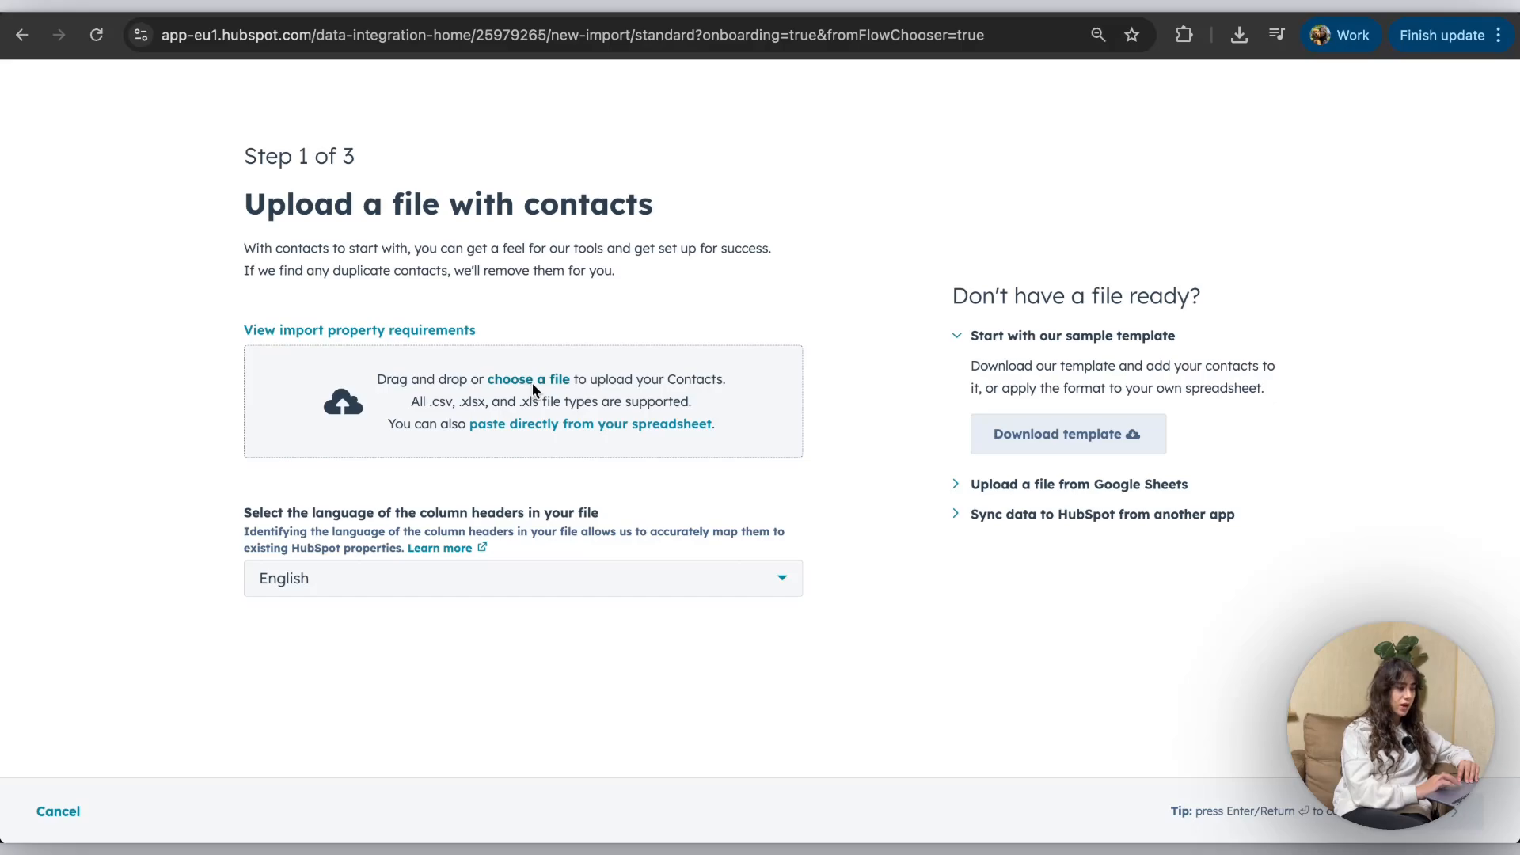
Step: Upload the Register to webinar CSV file dated 2026-02-26 from Downloads and continue to the property matching
left_click(531, 381)
left_click(663, 268)
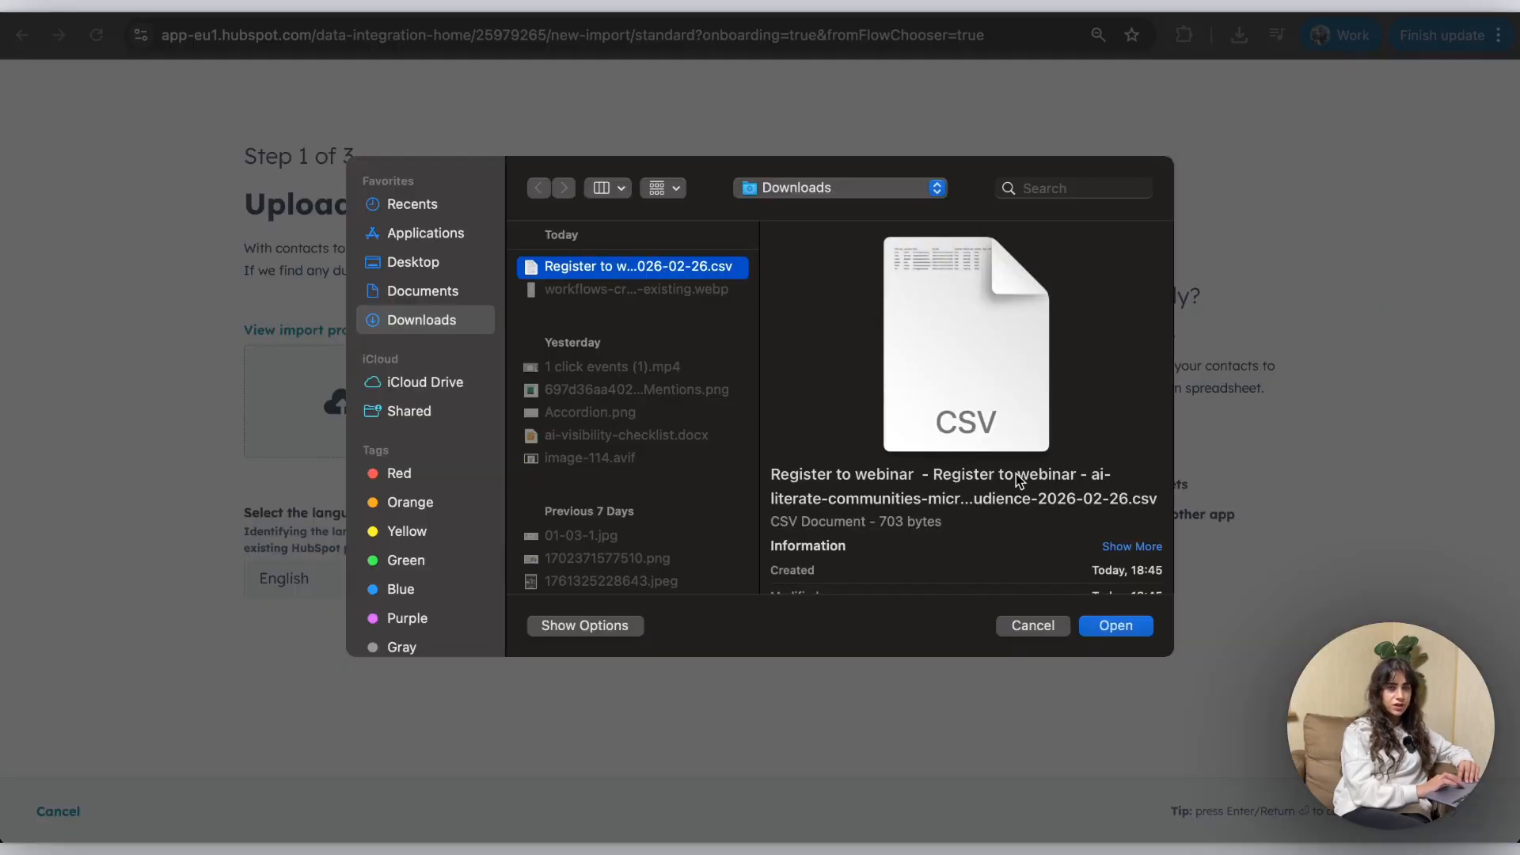
left_click(1124, 625)
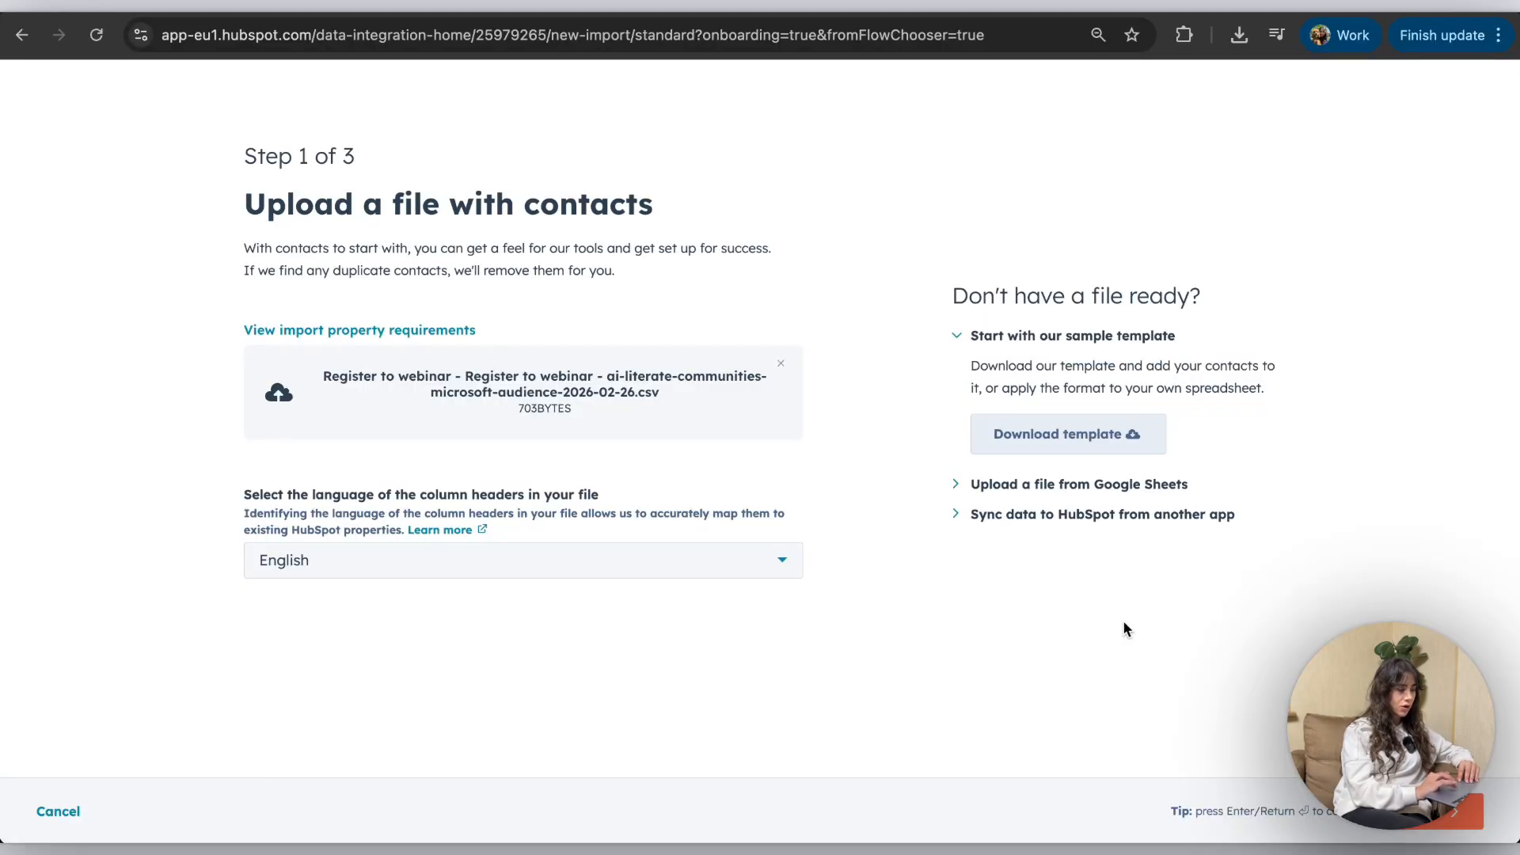
left_click(1424, 828)
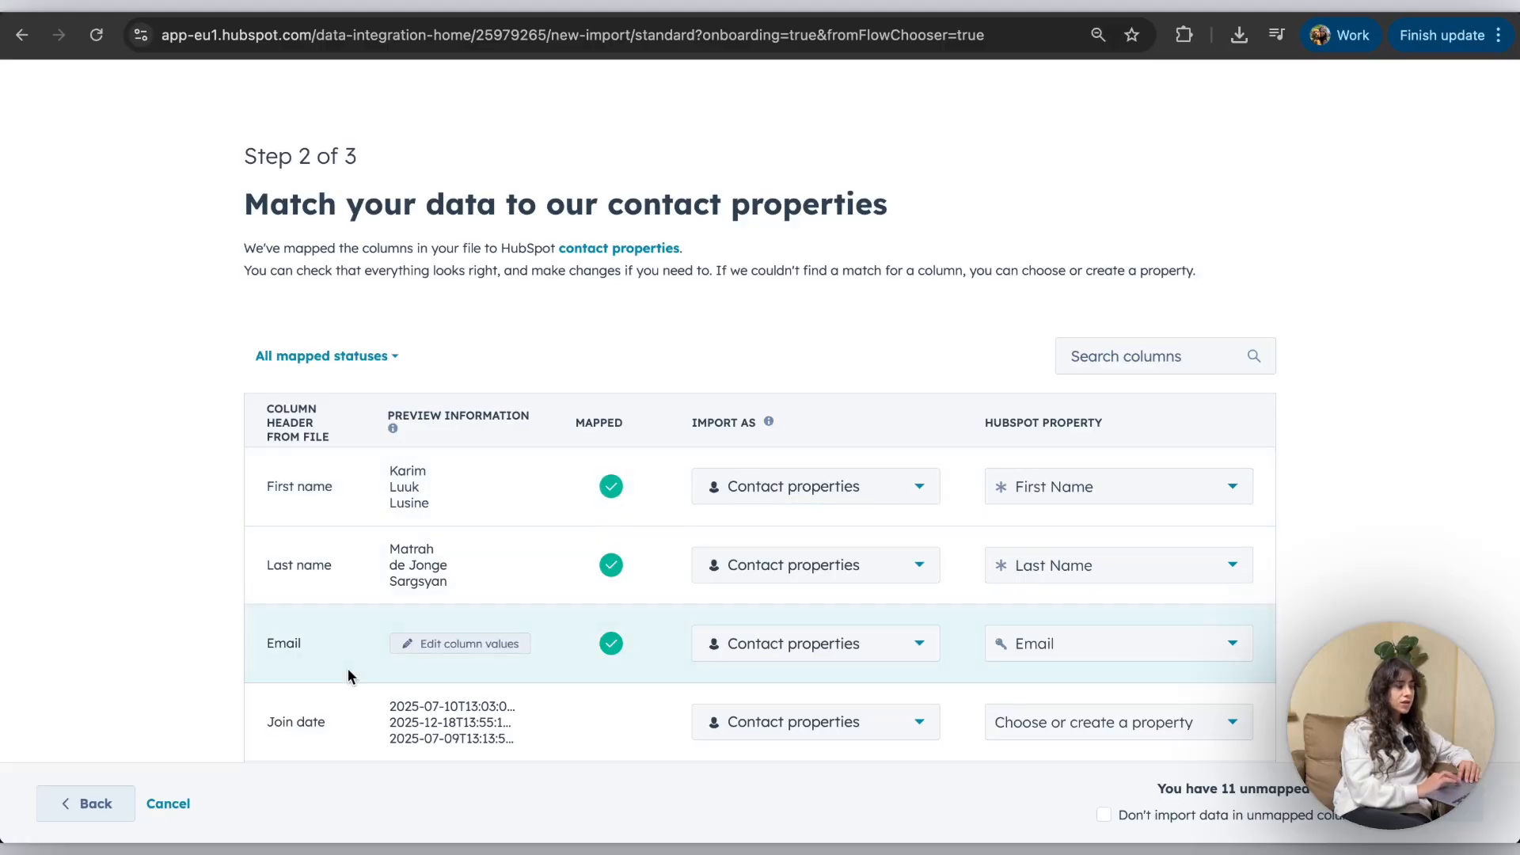
Step: Review the column mapping and the HubSpot properties available for the Join date column
scroll(349, 671, "down", 2)
scroll(319, 627, "down", 5)
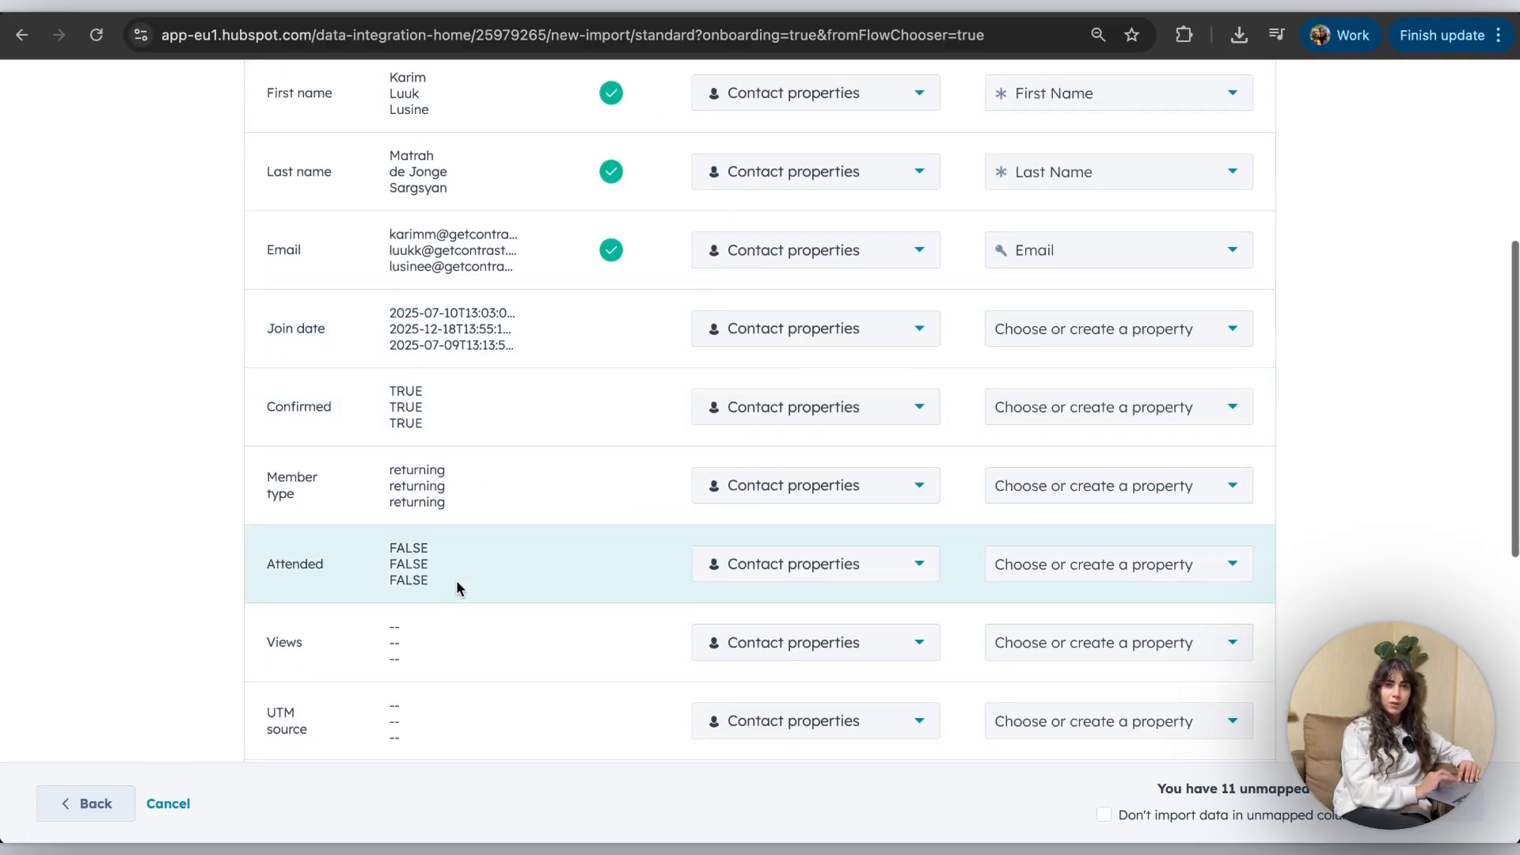
scroll(458, 587, "down", 3)
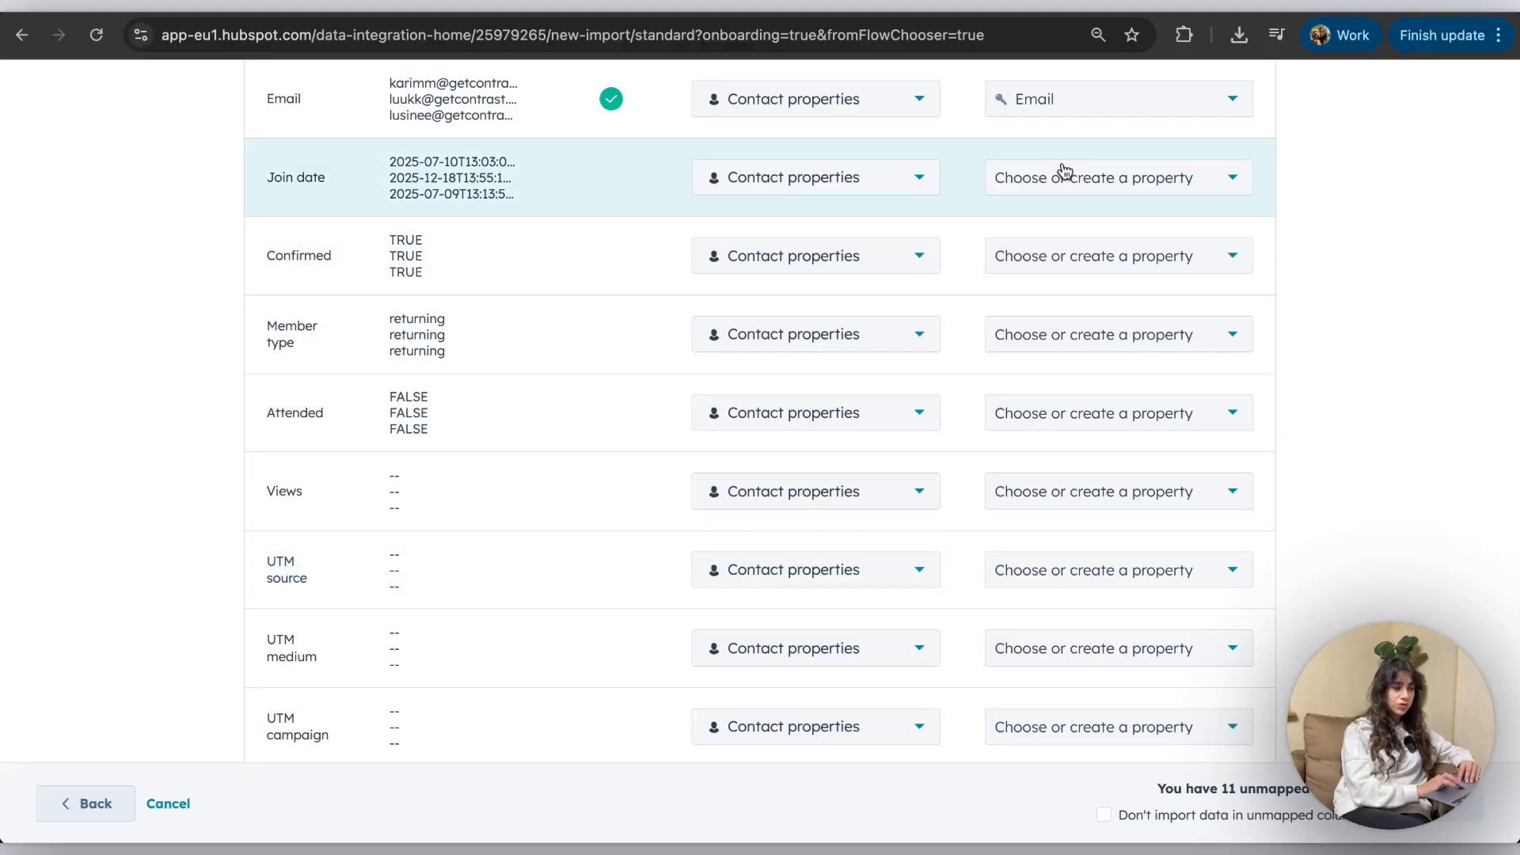
left_click(1152, 176)
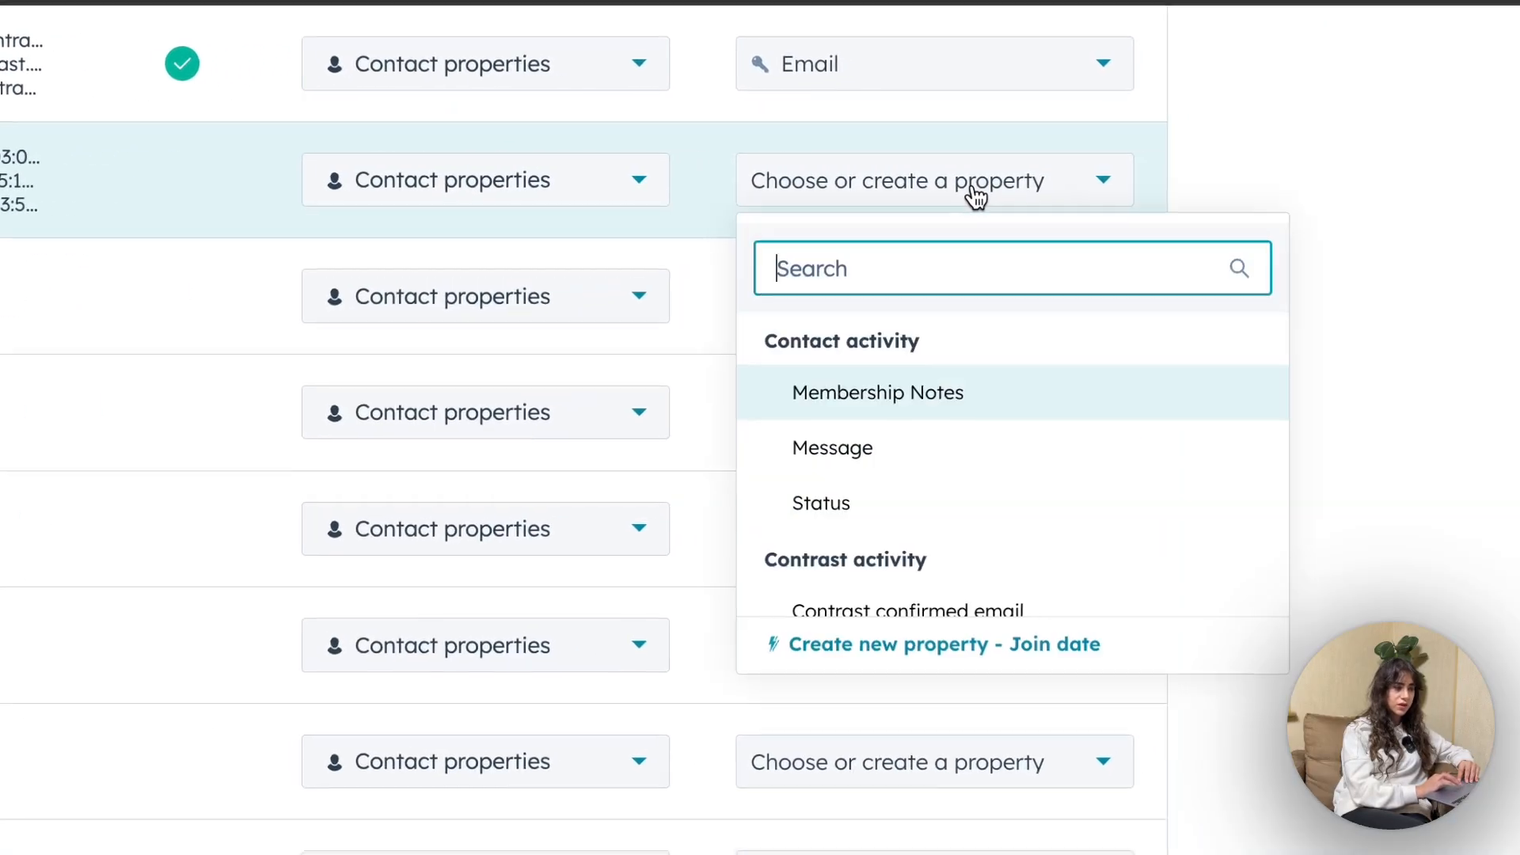
scroll(960, 611, "down", 5)
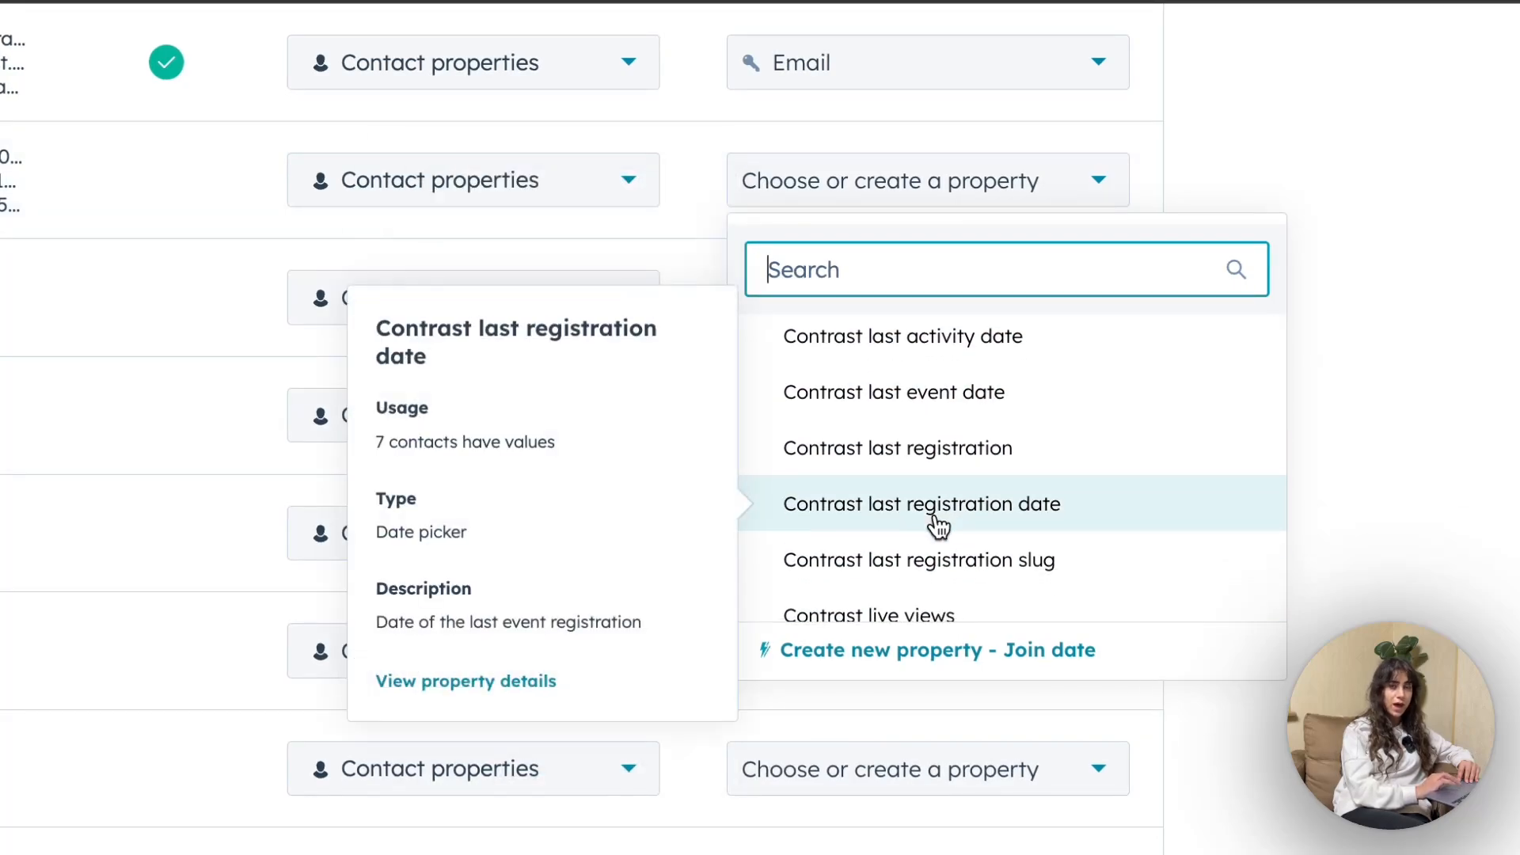
scroll(966, 483, "up", 1)
scroll(966, 481, "down", 1)
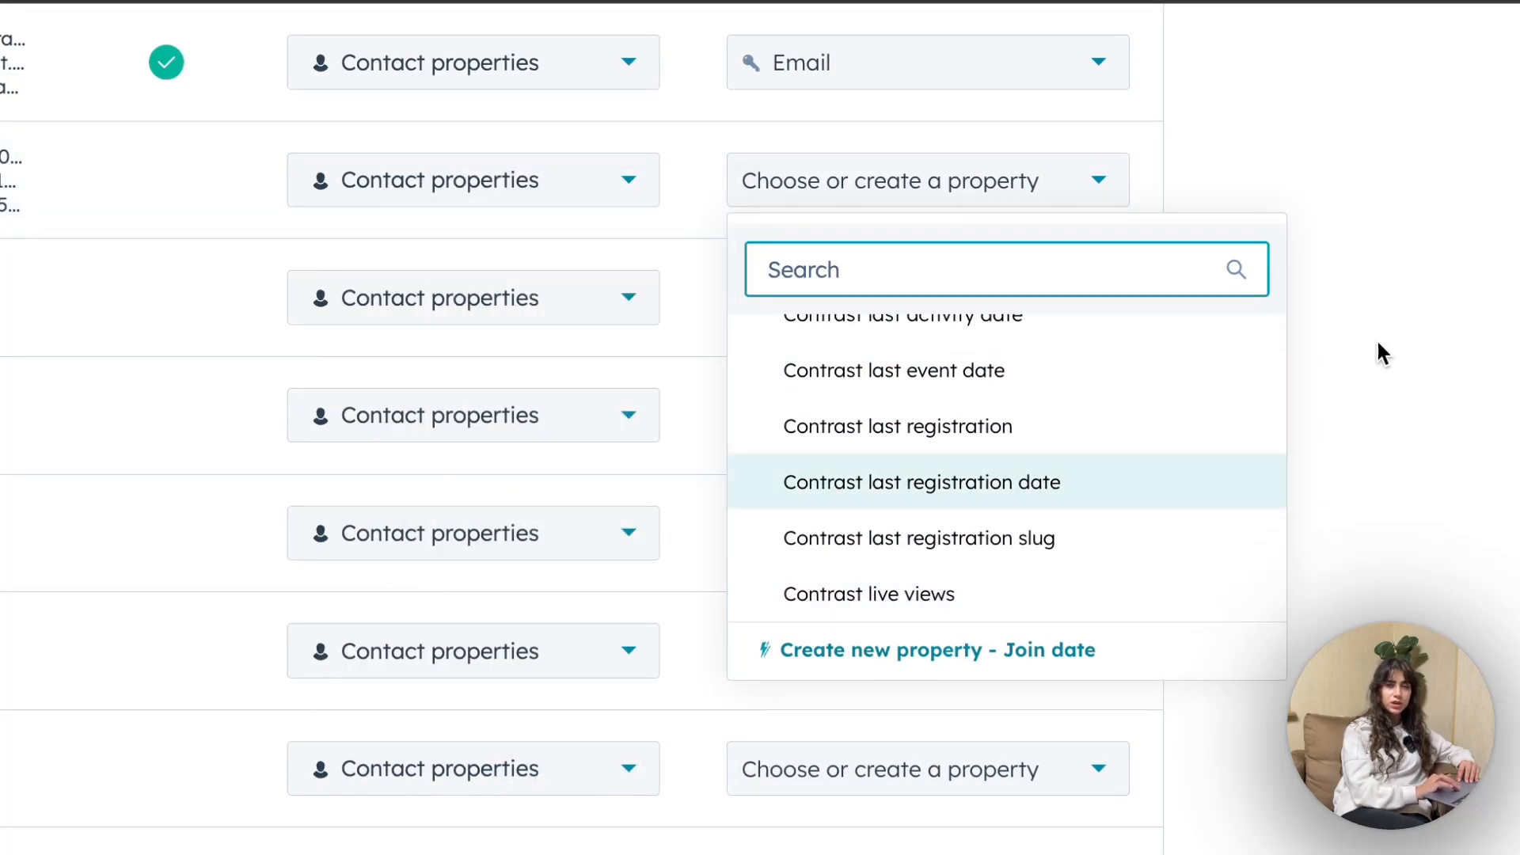
left_click(1405, 232)
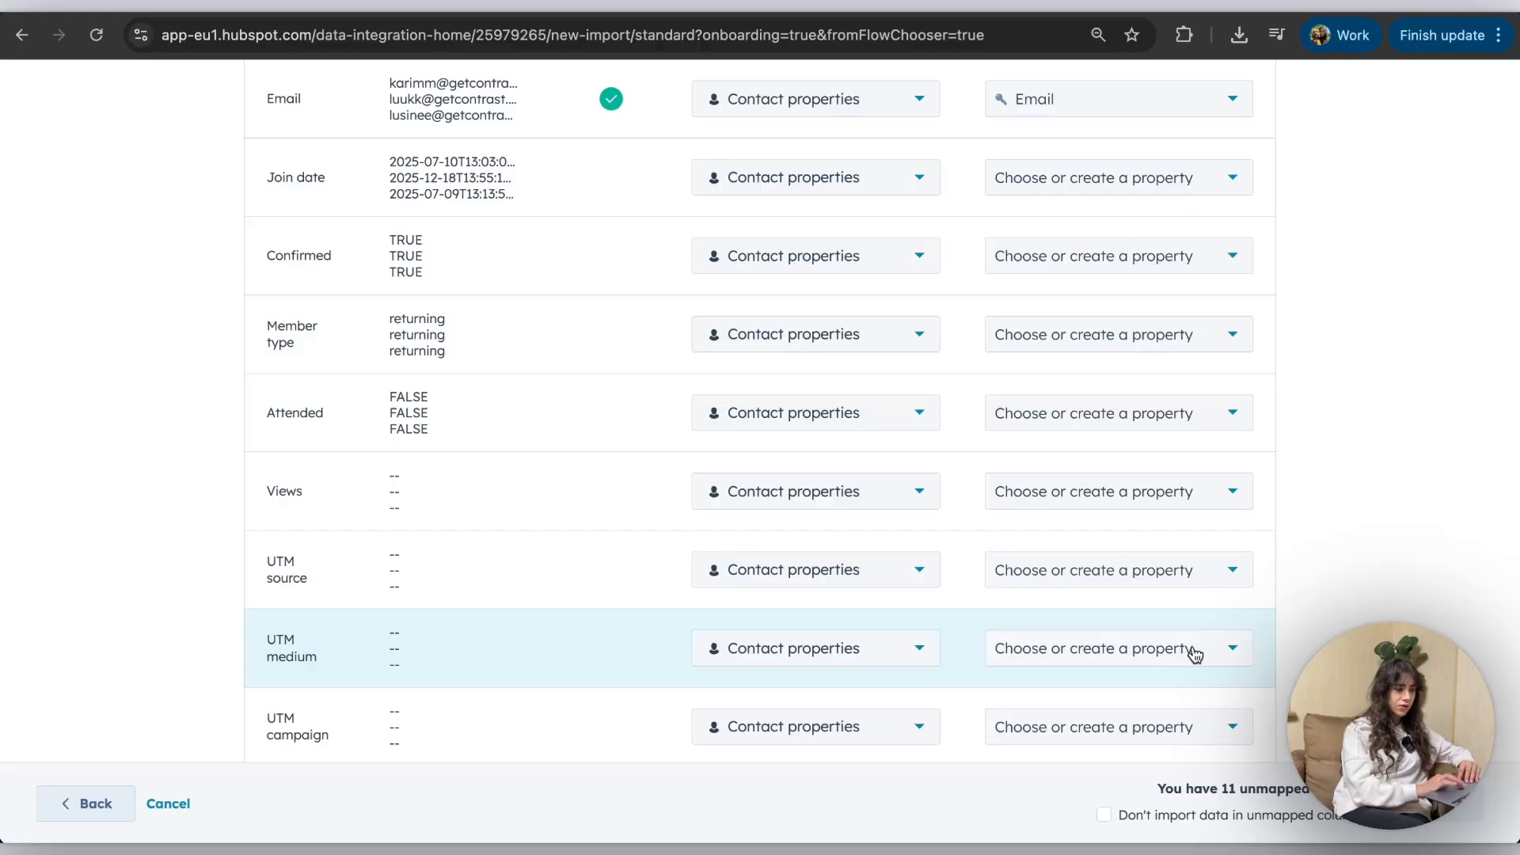
Step: Finish the import without the data in unmapped columns, agreeing that the contacts expect to hear from the organization
left_click(1106, 816)
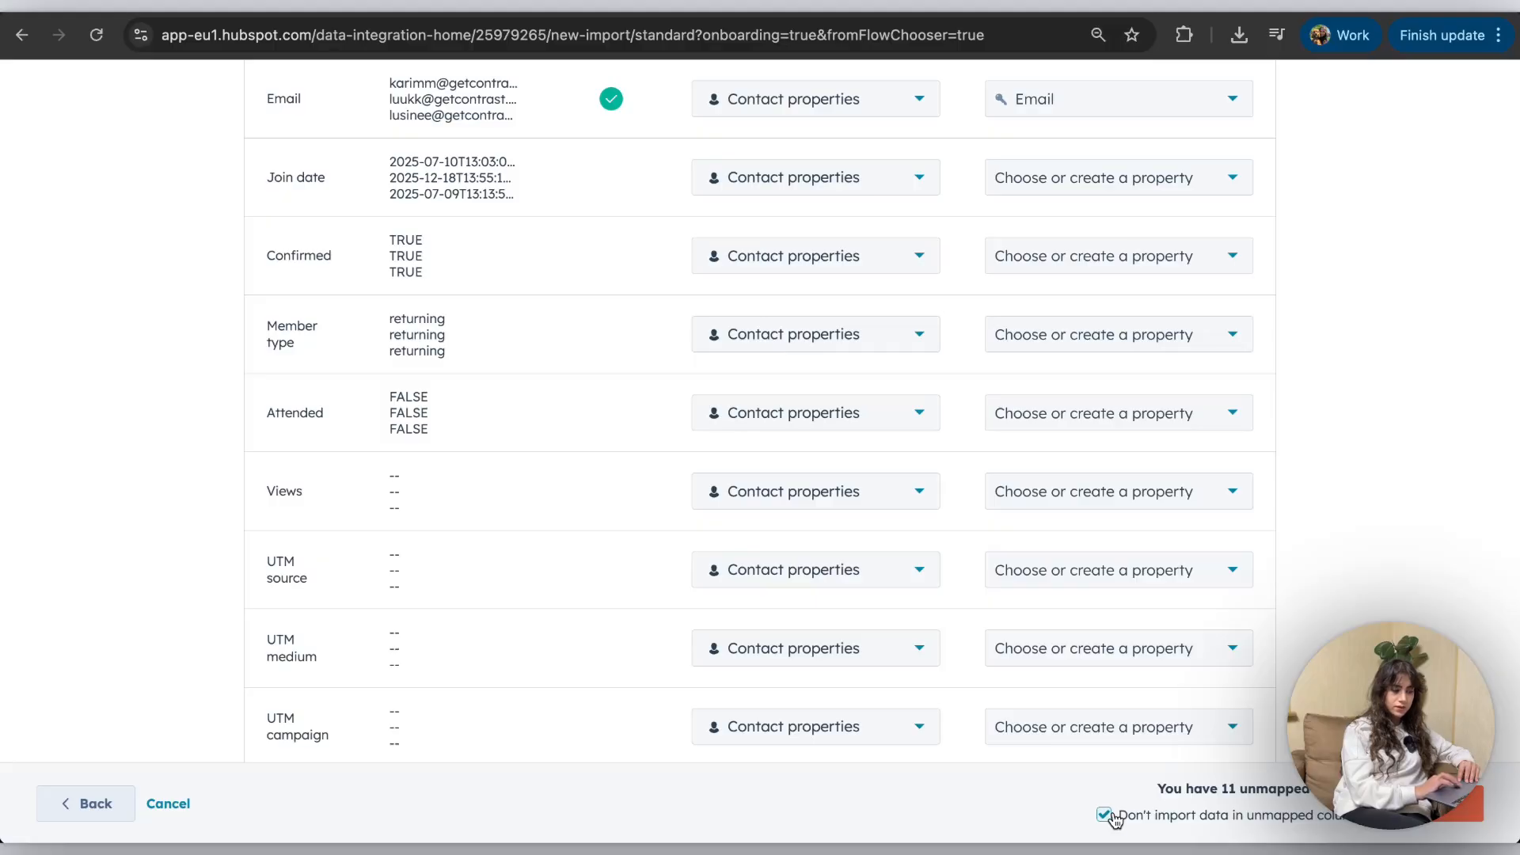
left_click(1459, 805)
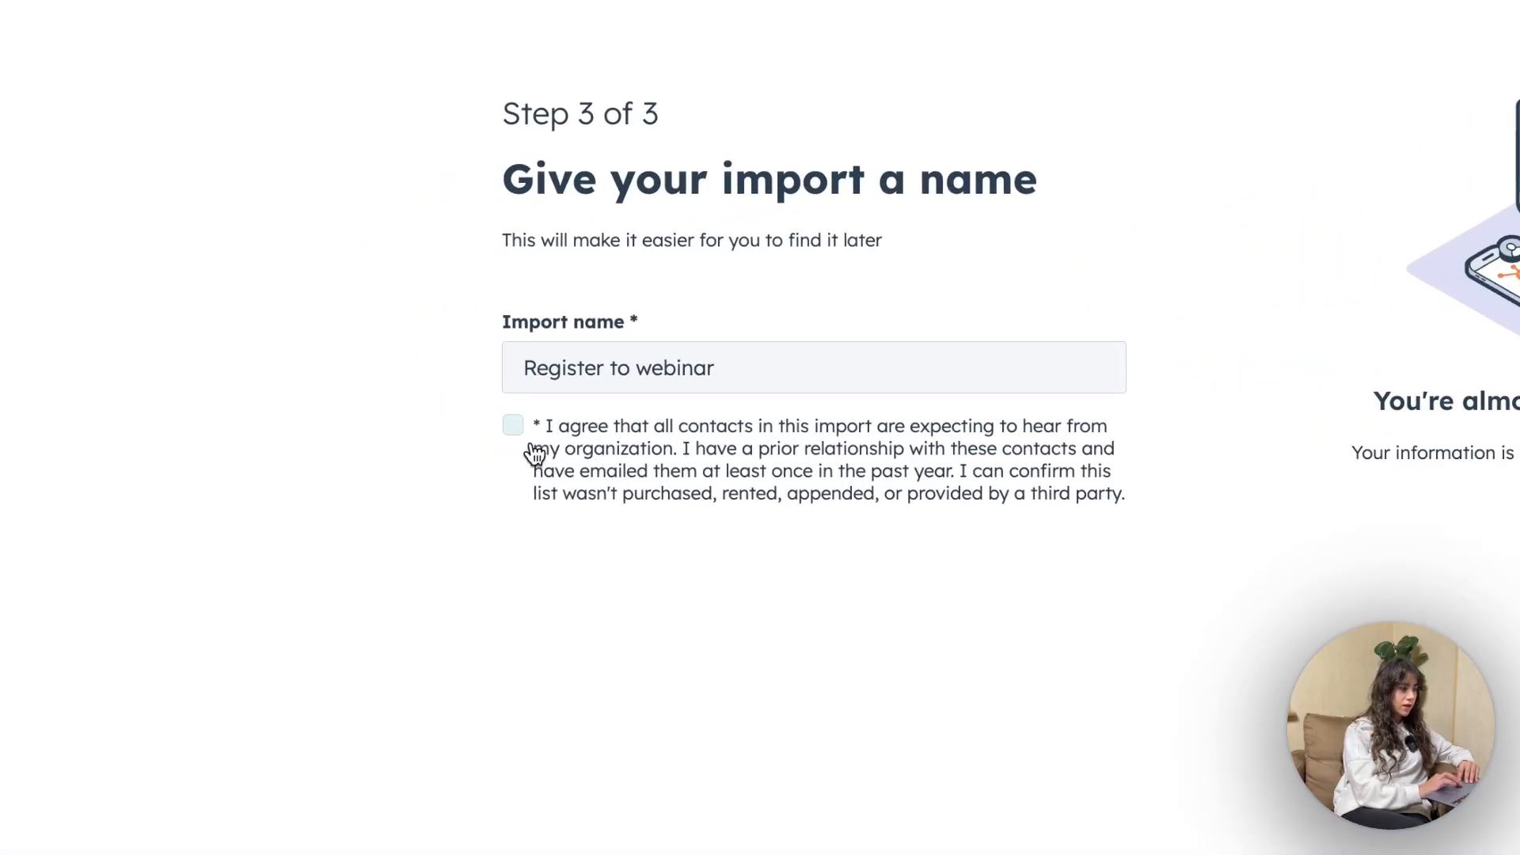
left_click(549, 440)
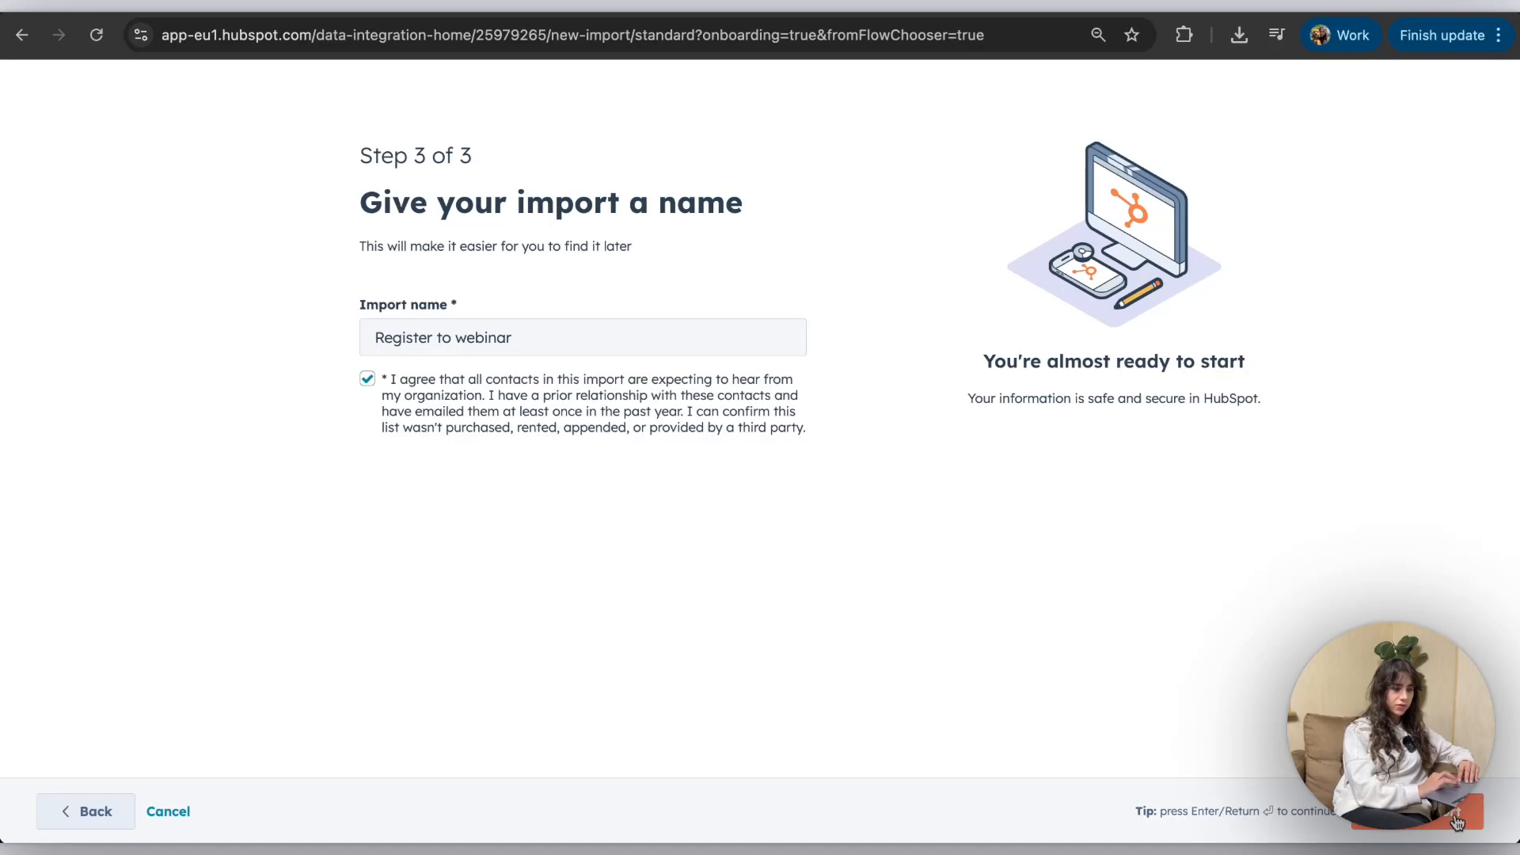
left_click(1457, 822)
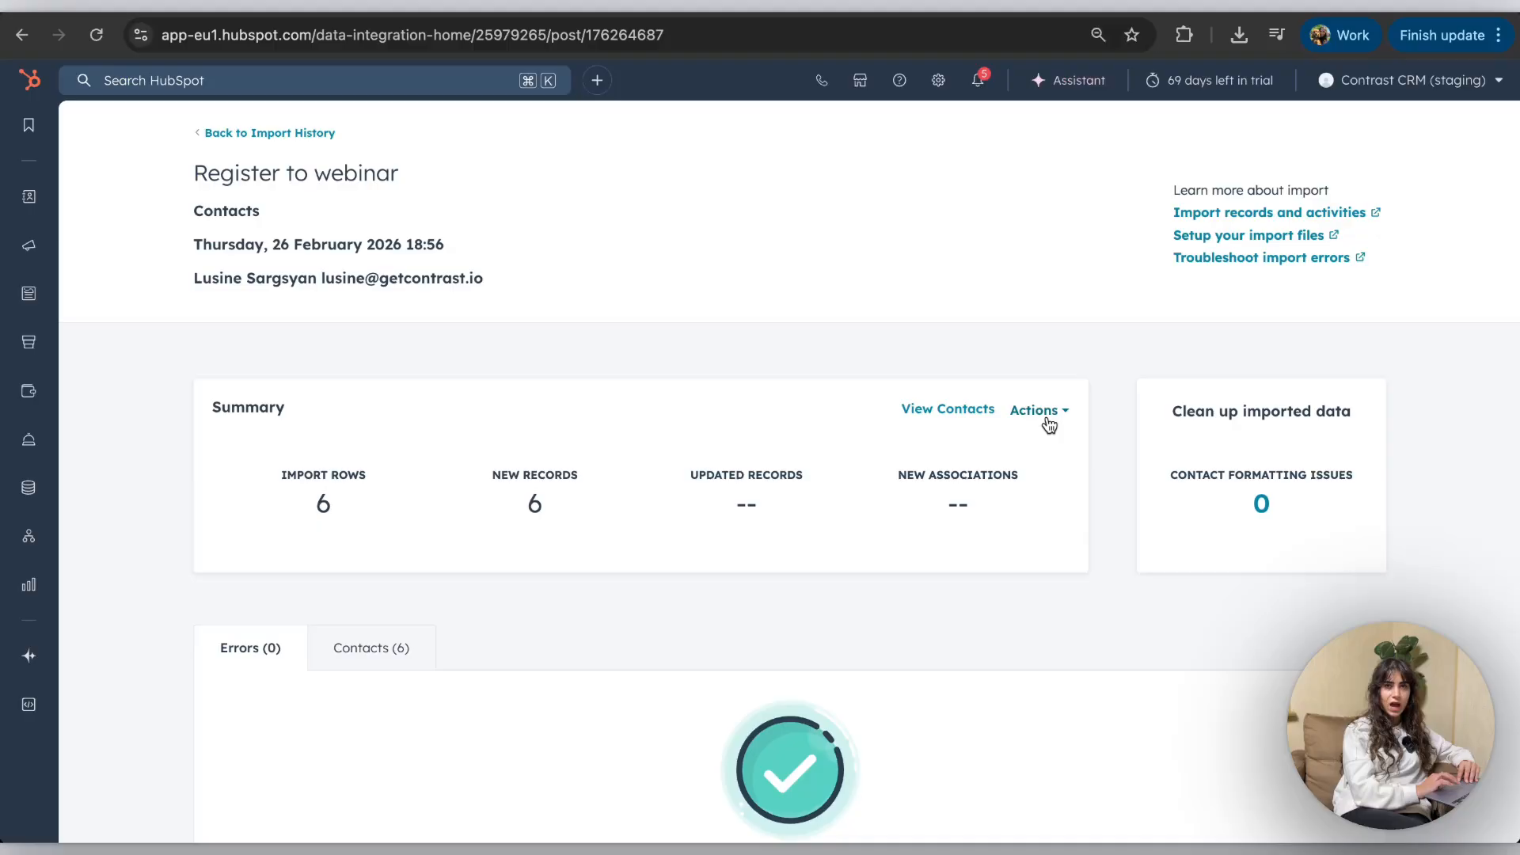
Step: Add the imported contacts to a new static segment
left_click(1048, 423)
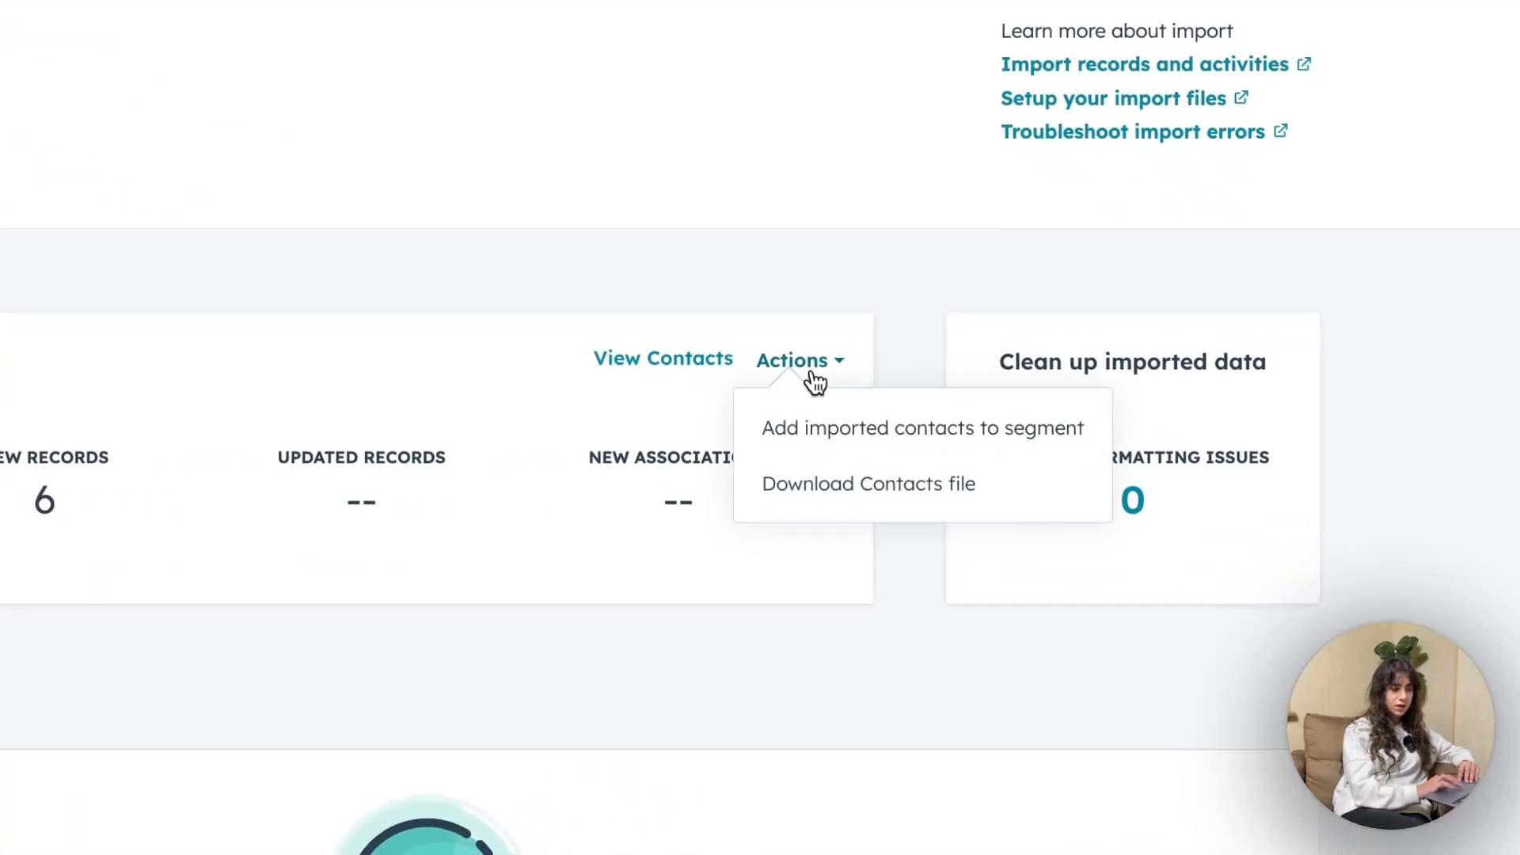
left_click(841, 451)
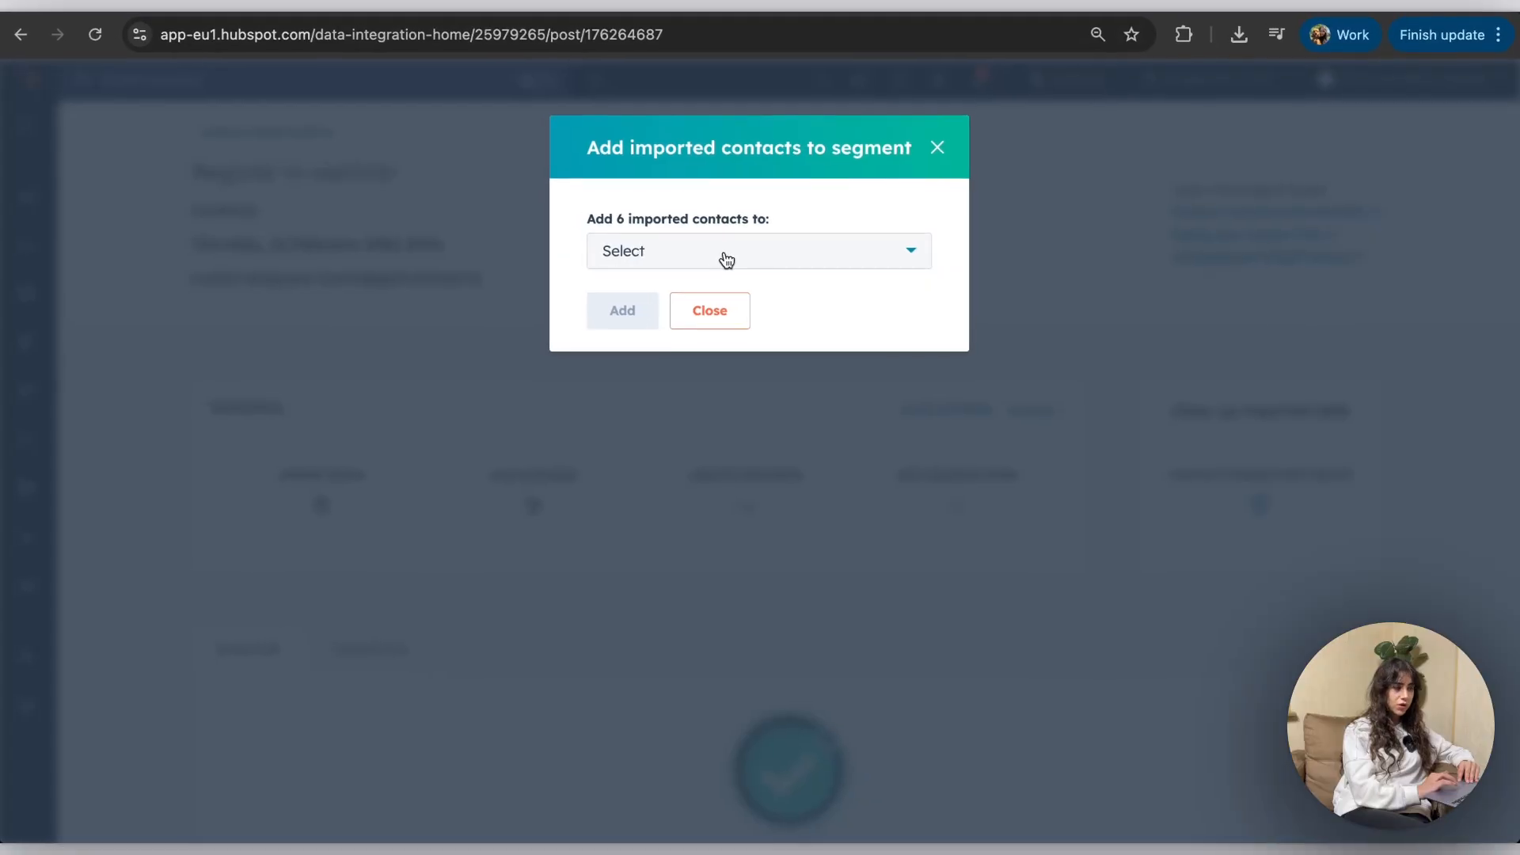
left_click(727, 261)
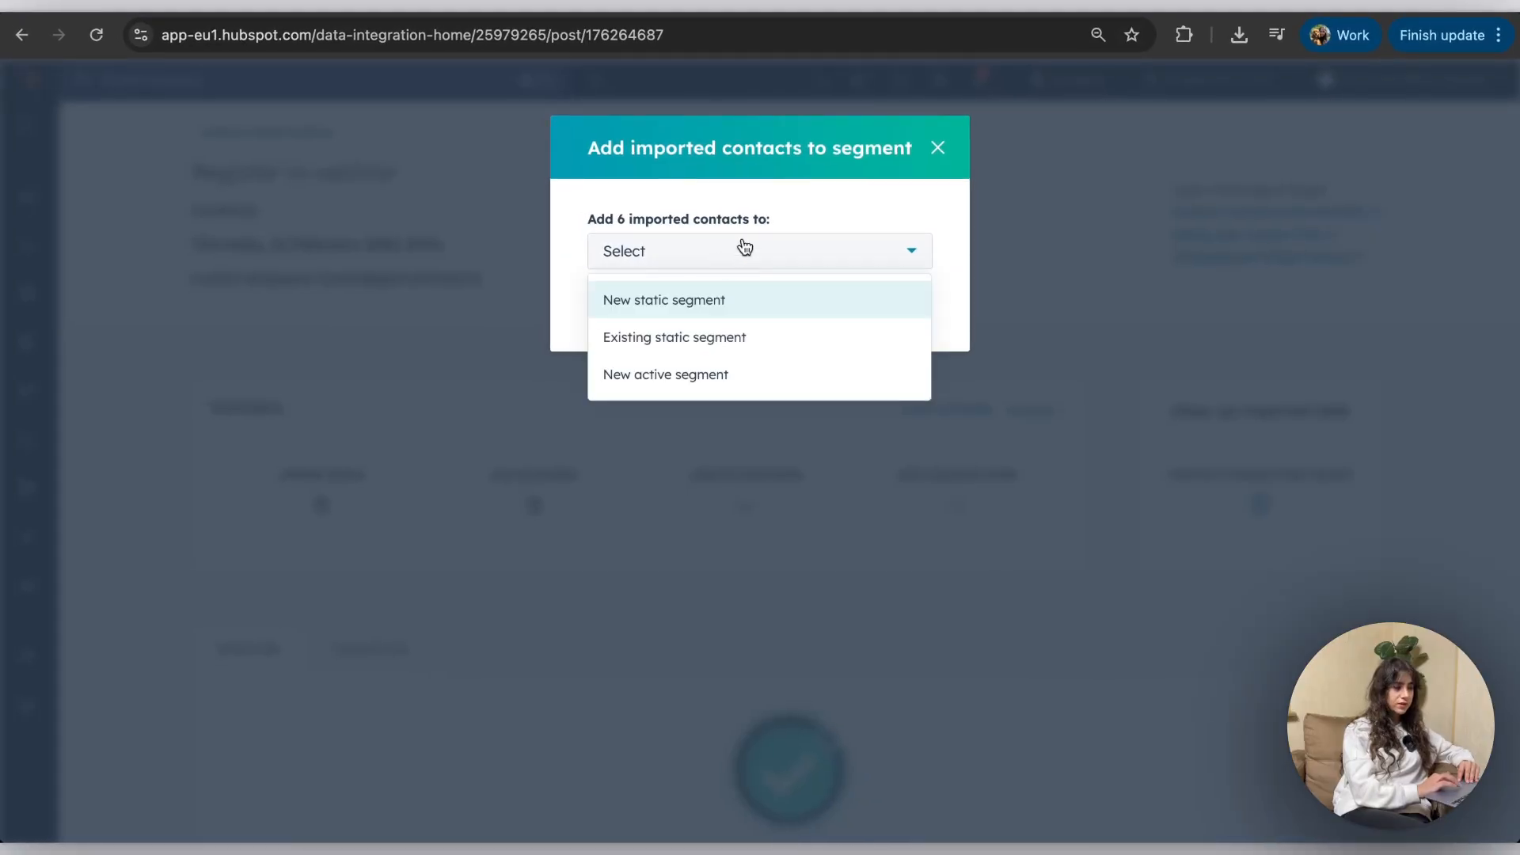
left_click(696, 298)
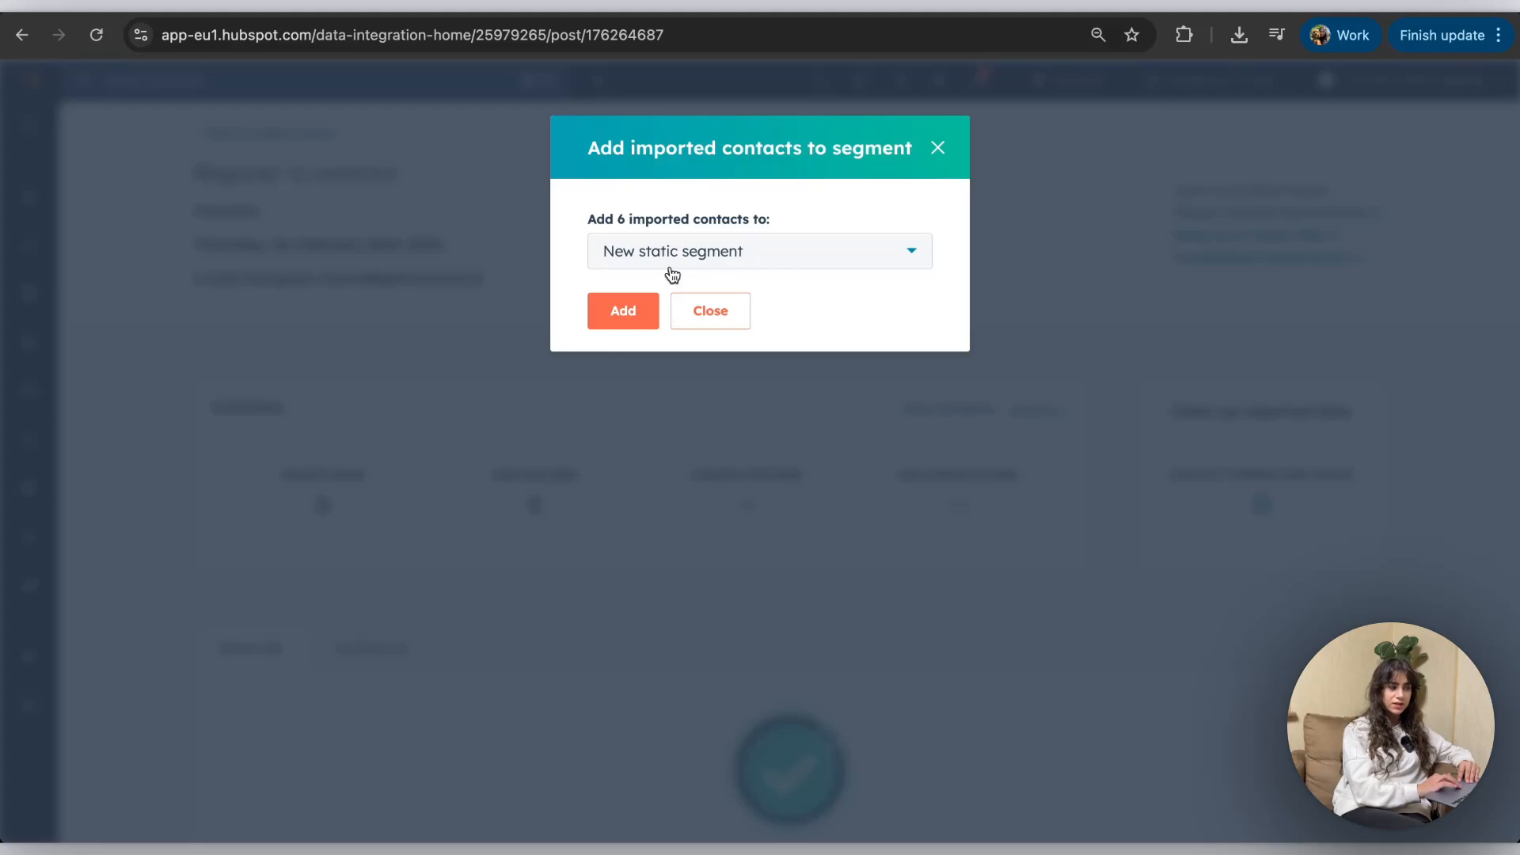
left_click(624, 311)
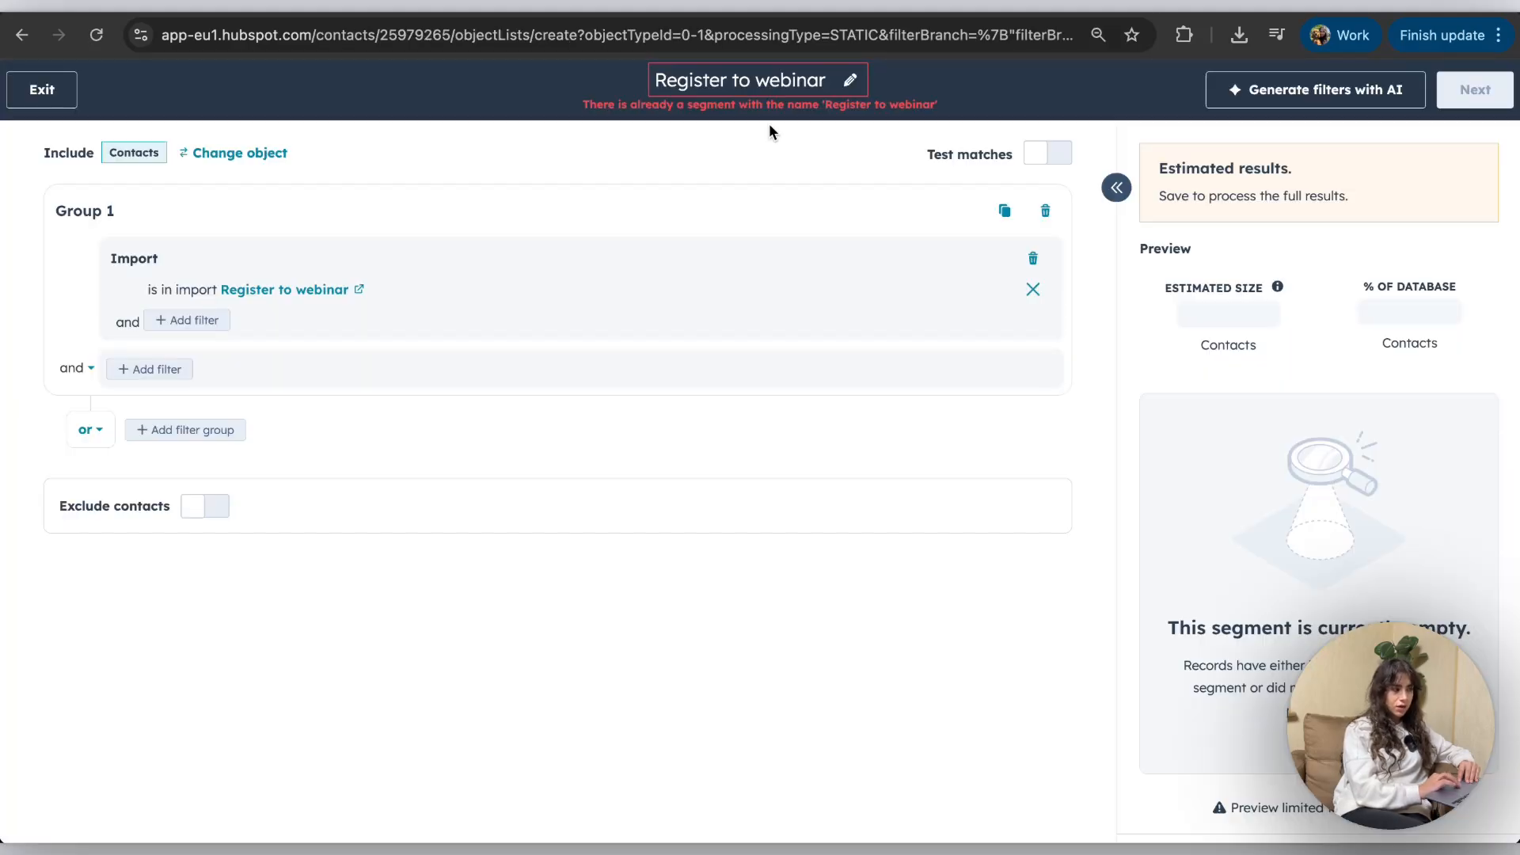
Step: Rename the segment as Register to webinar 2, then save and process it as a static segment
left_click(849, 82)
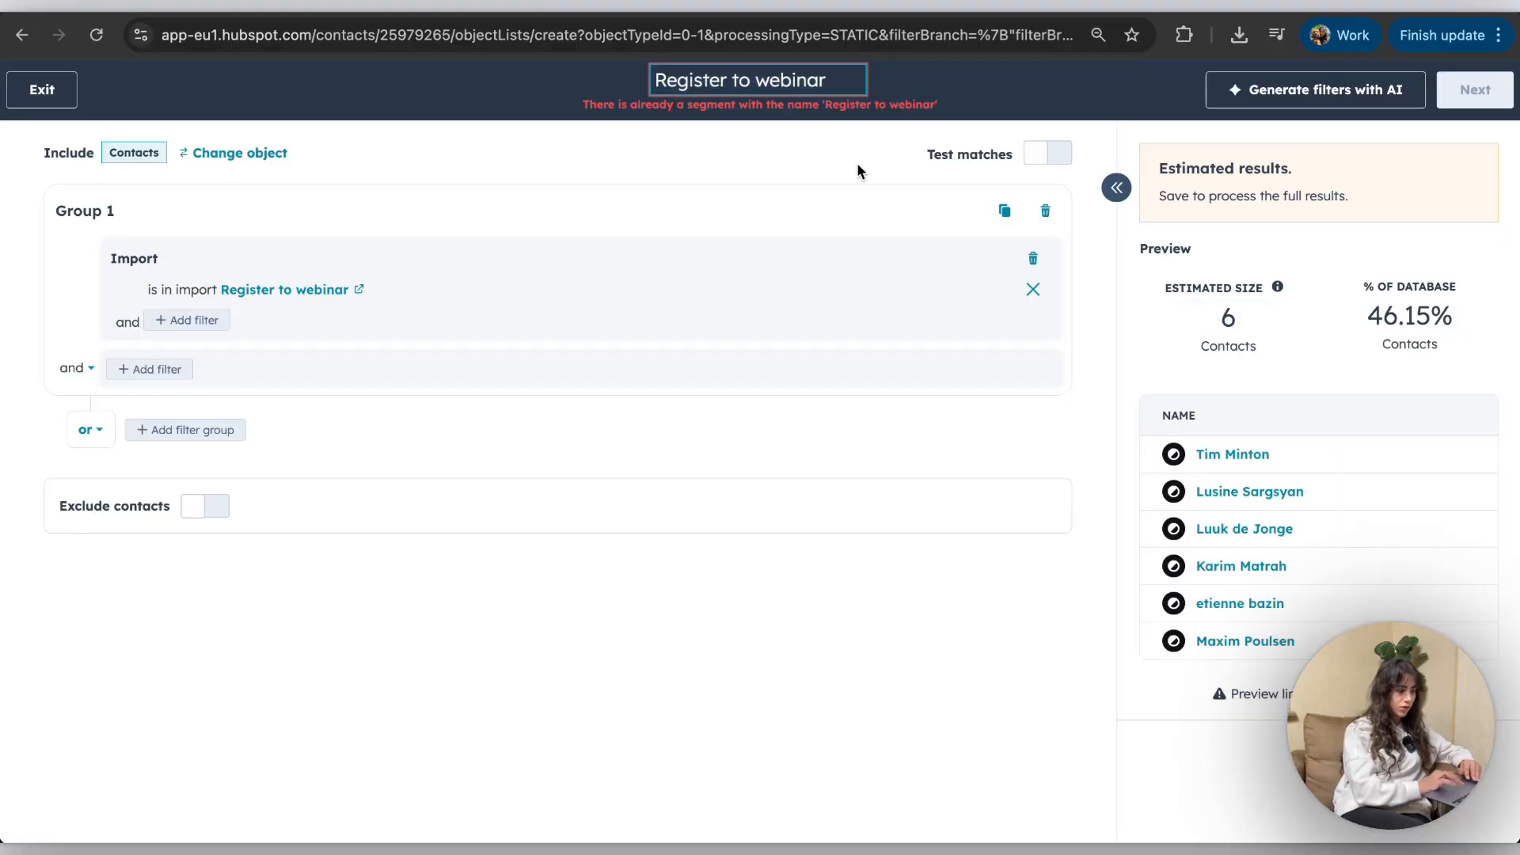
type("2")
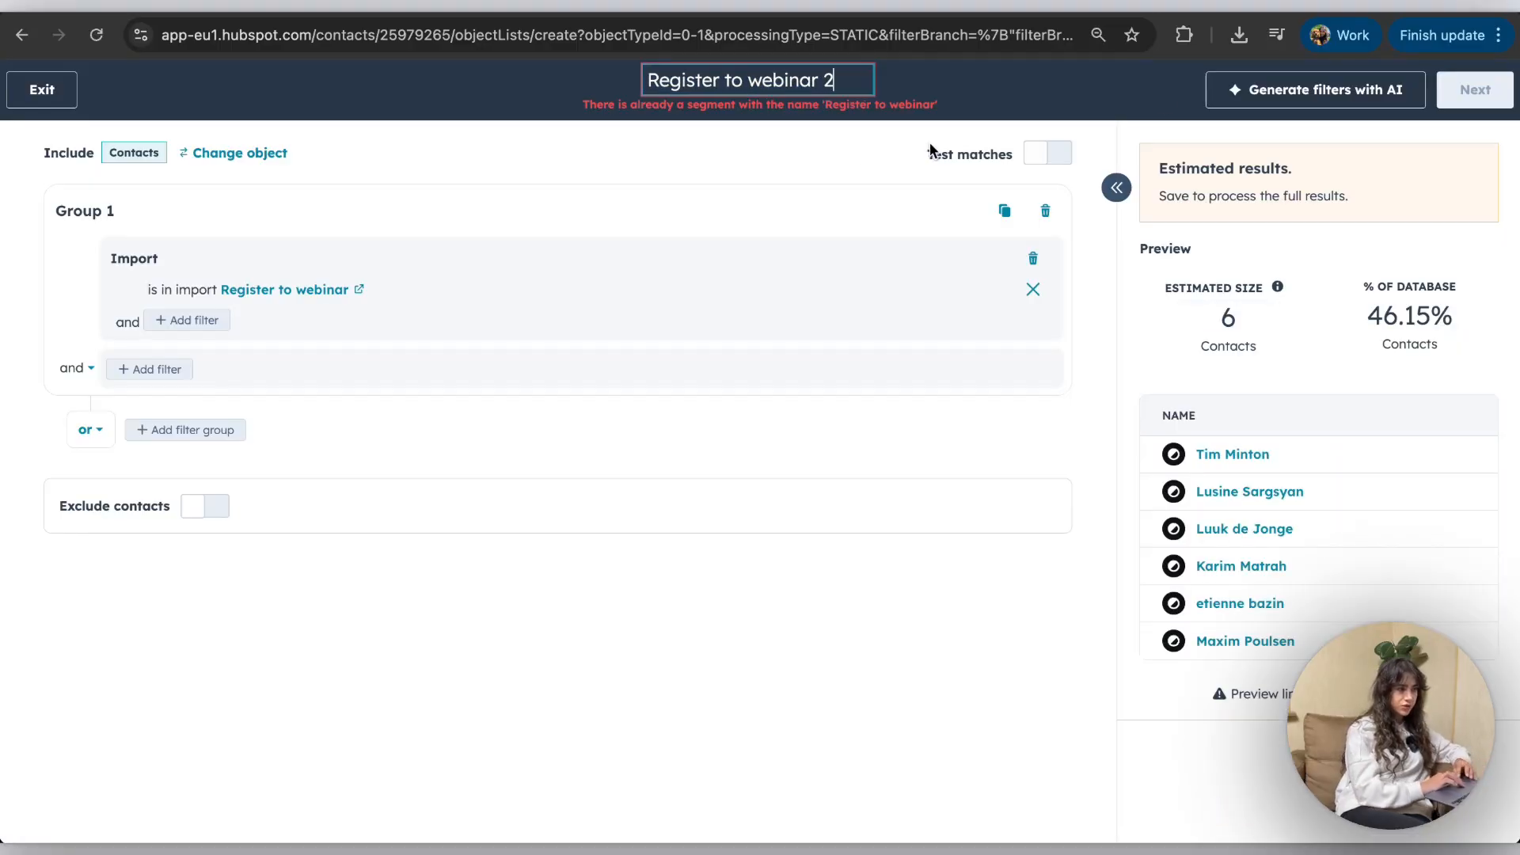
key("Return")
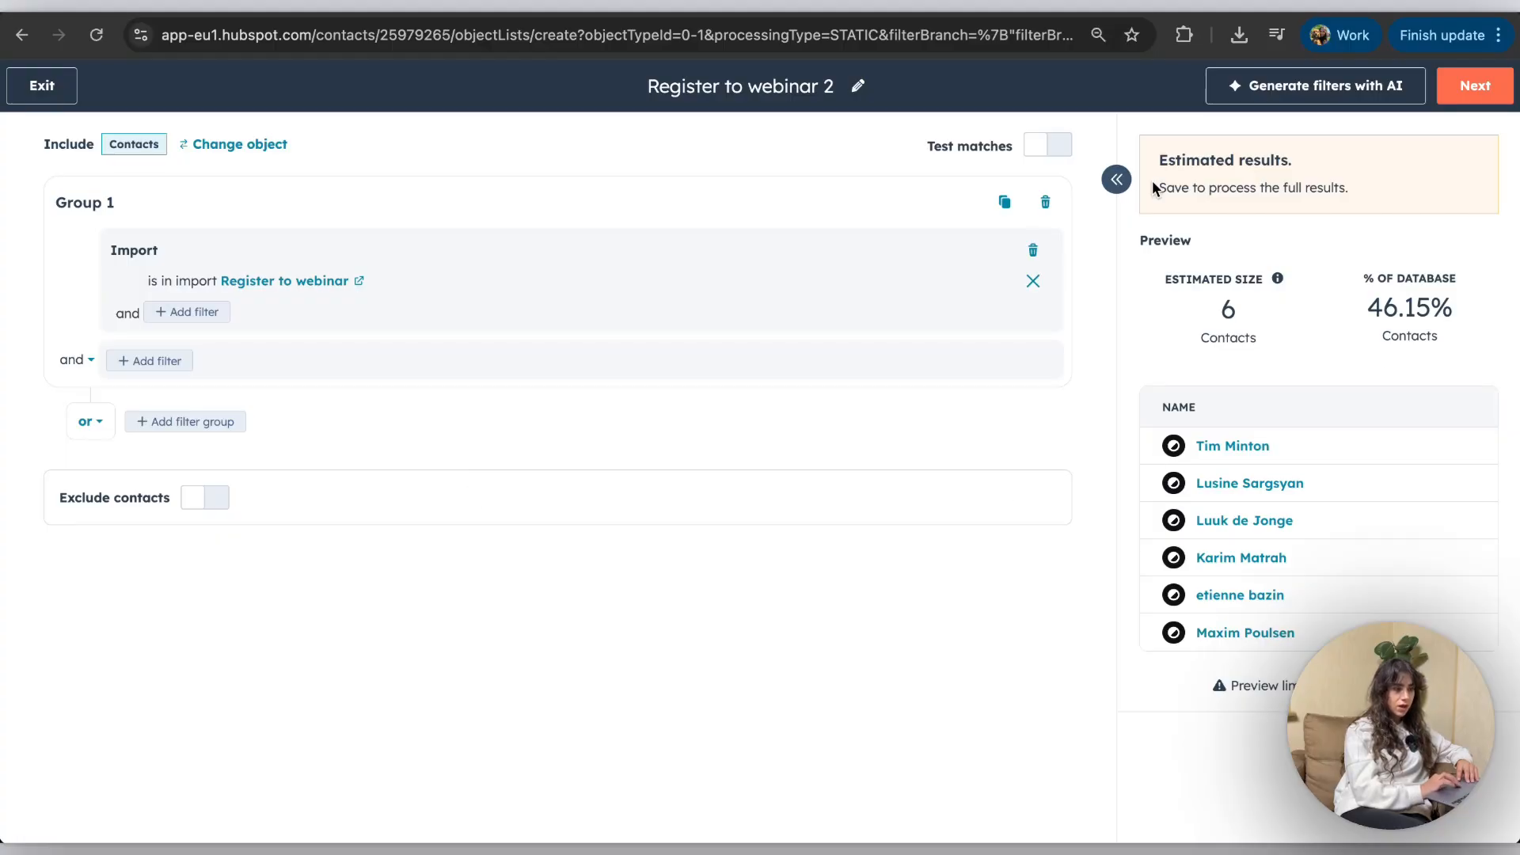
left_click(1465, 87)
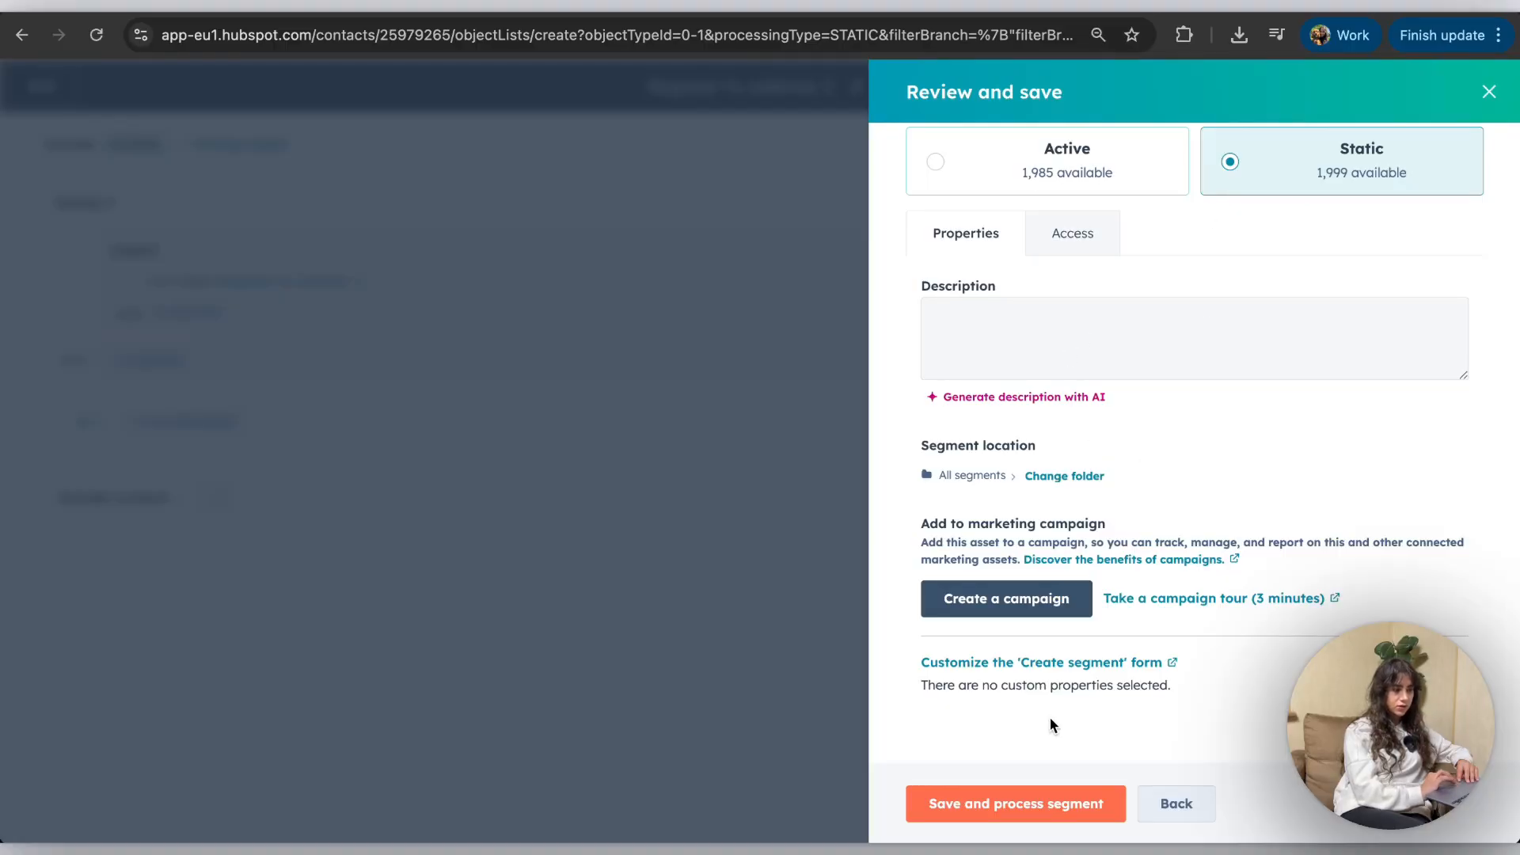
left_click(1070, 805)
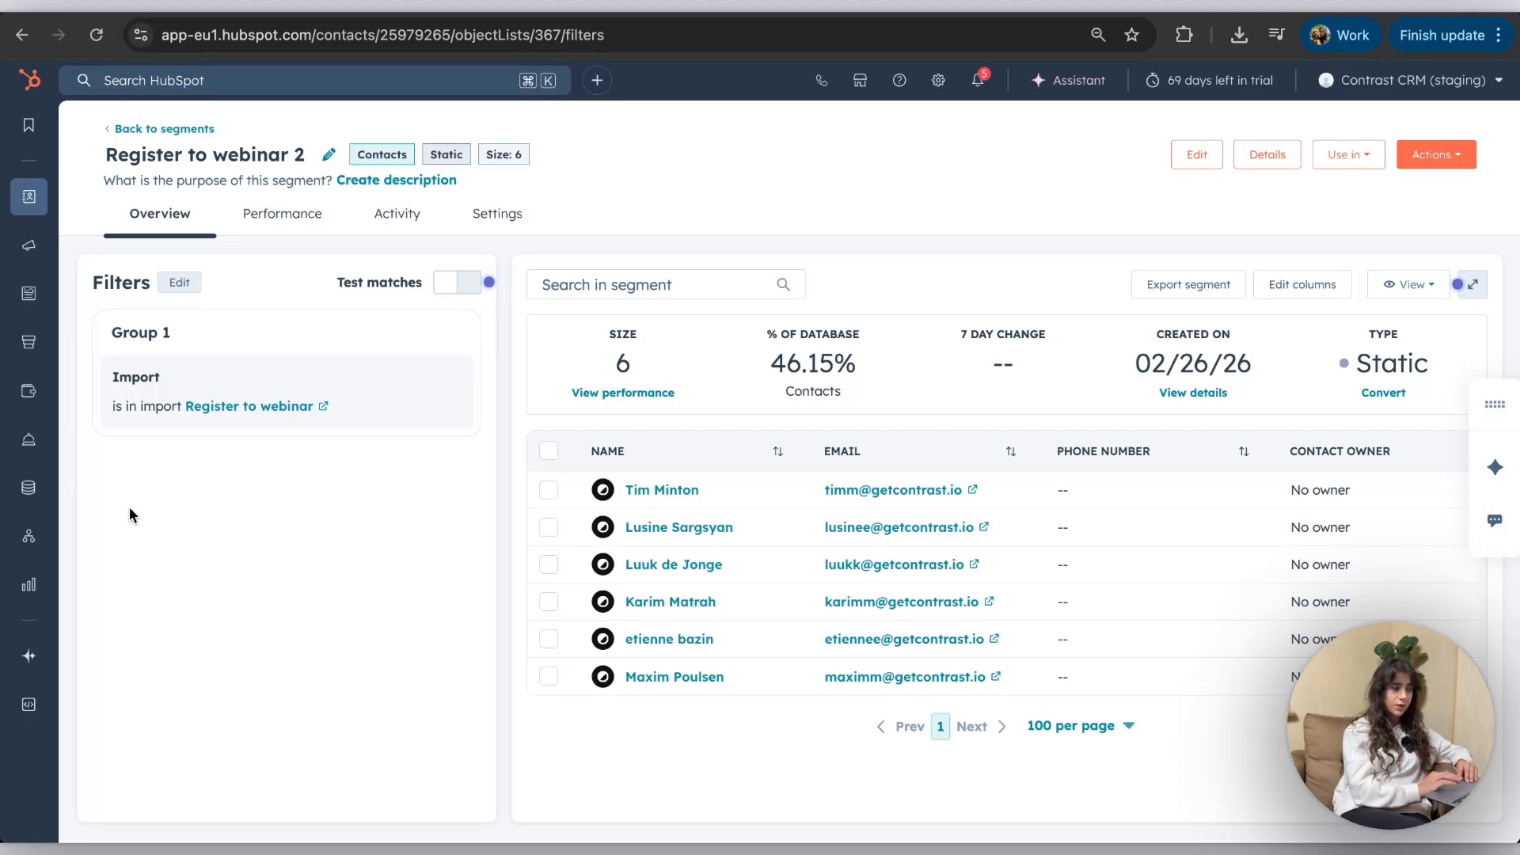
Step: Go to the automation workflows and create a new workflow from scratch
mouse_move(19, 483)
mouse_move(28, 532)
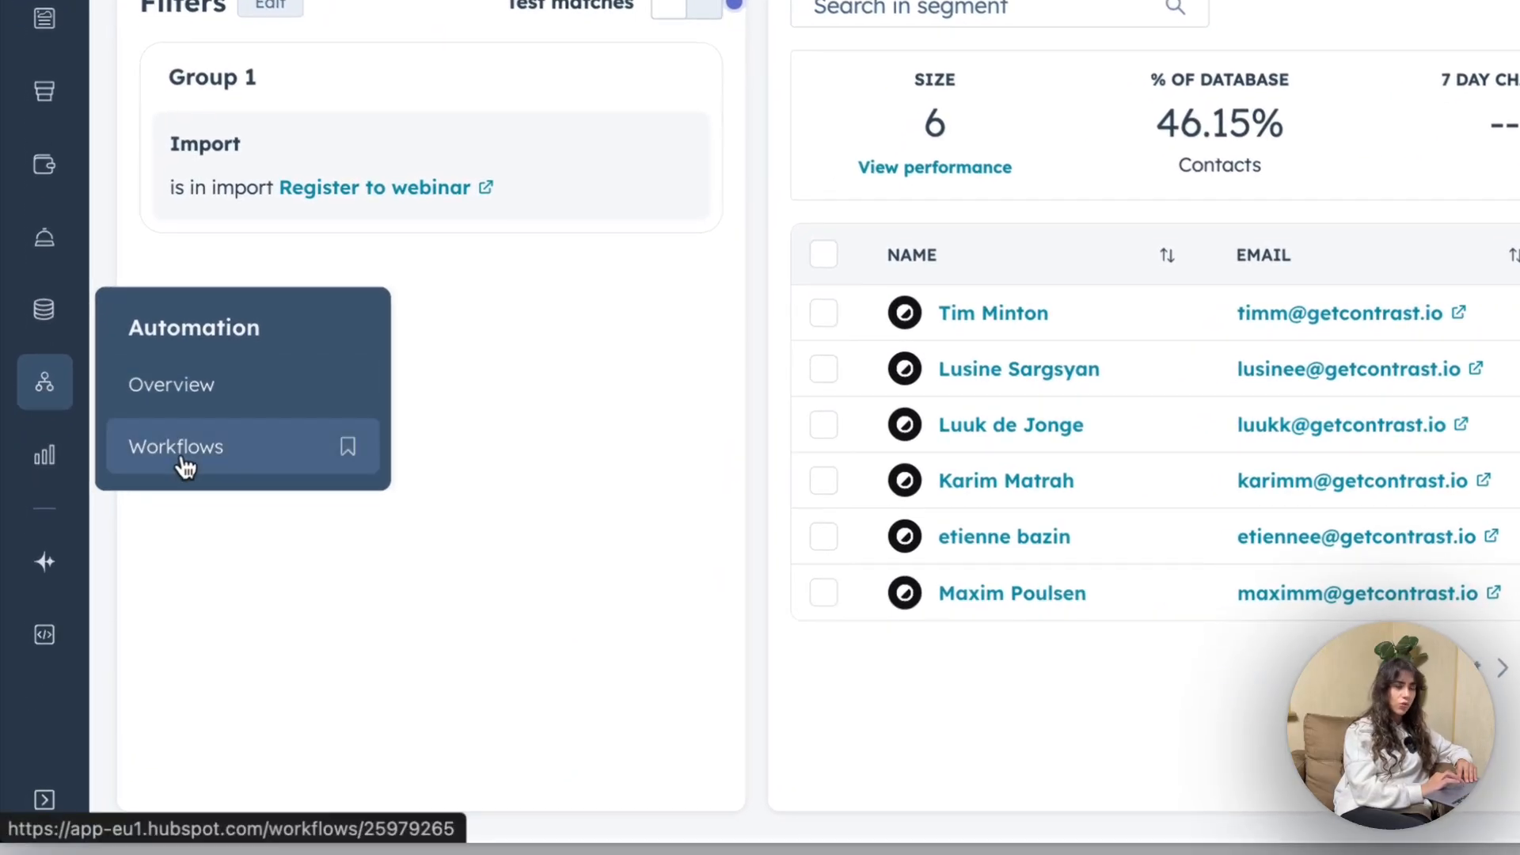
left_click(182, 448)
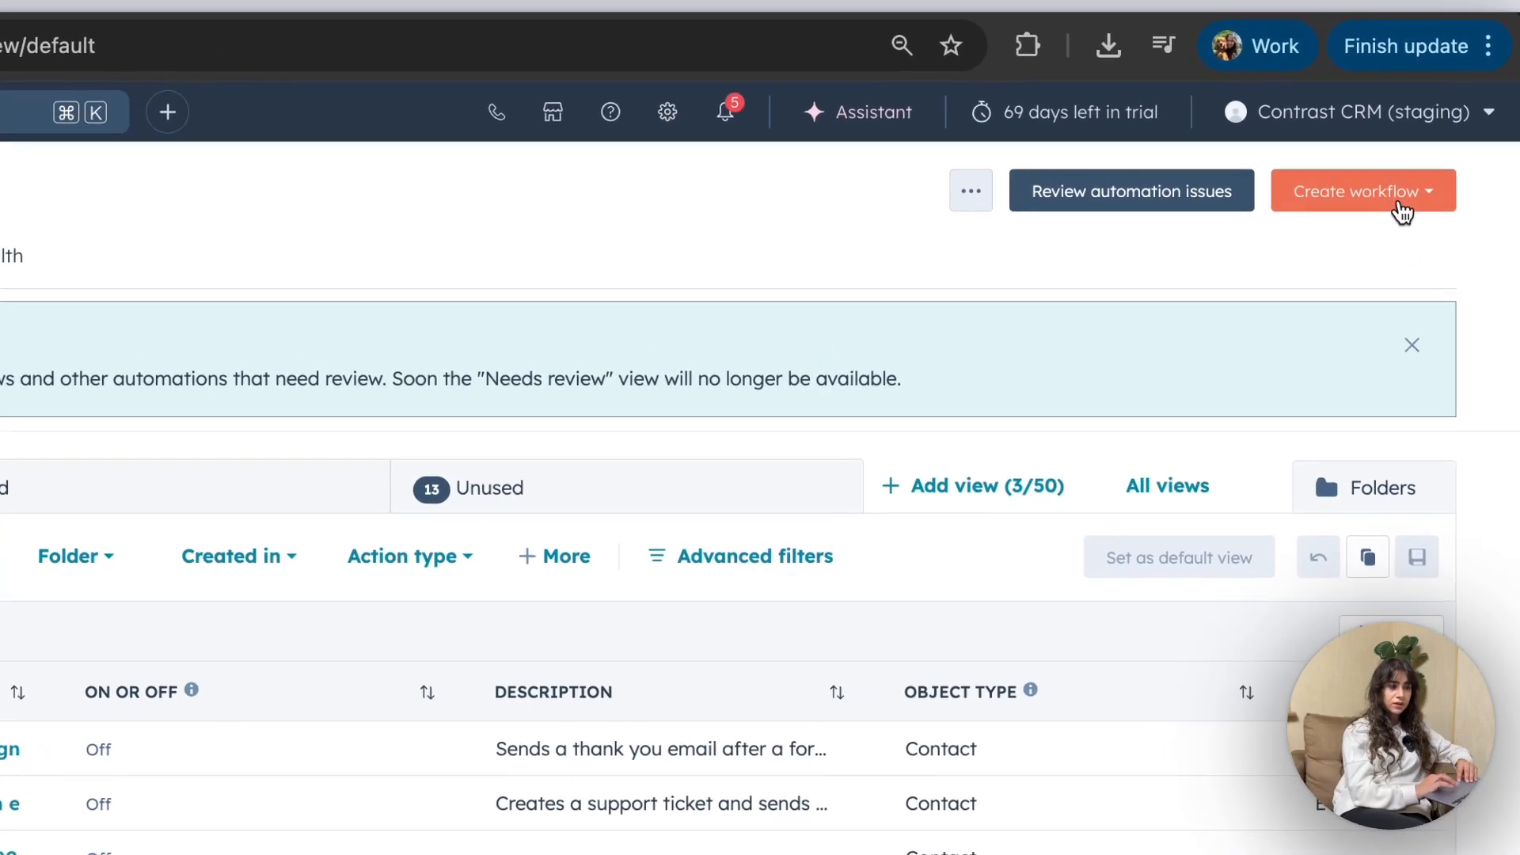
left_click(1435, 143)
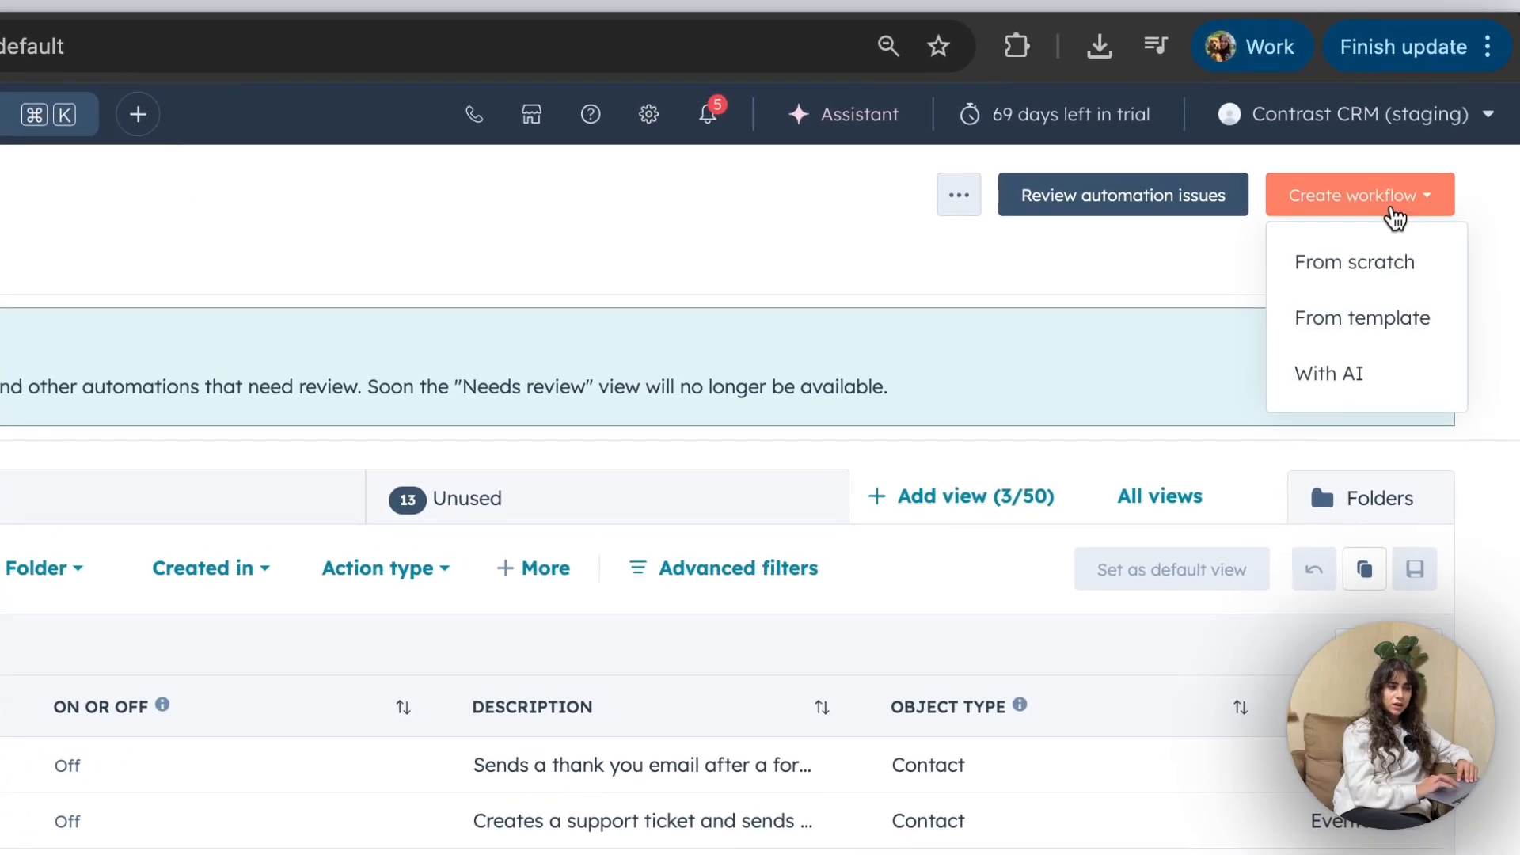
left_click(1355, 269)
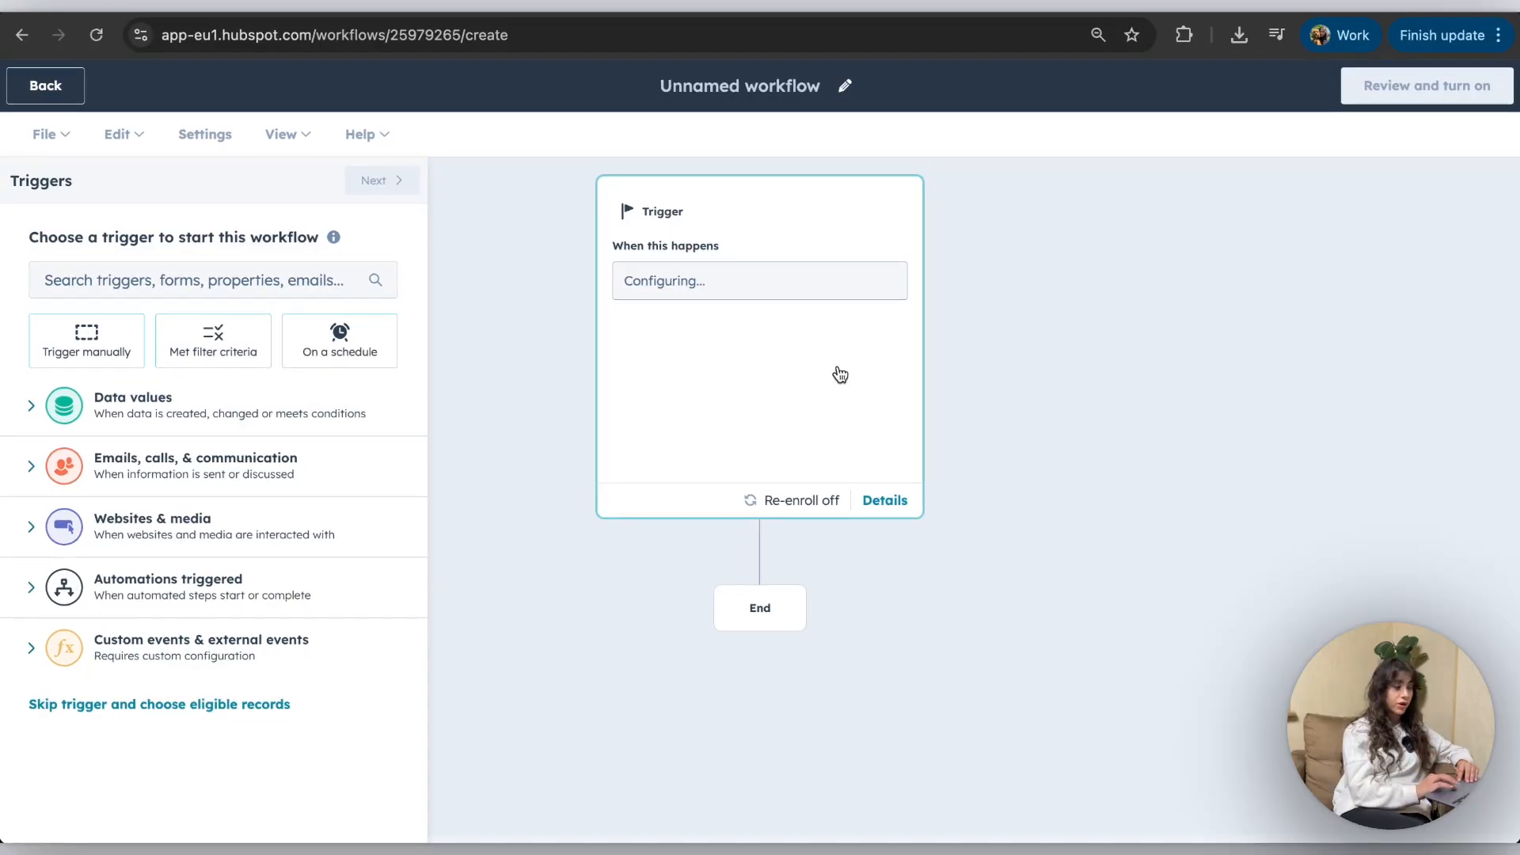
Step: Set the workflow to trigger manually for Contact records, save it, and open the enrollment trigger for editing
left_click(84, 353)
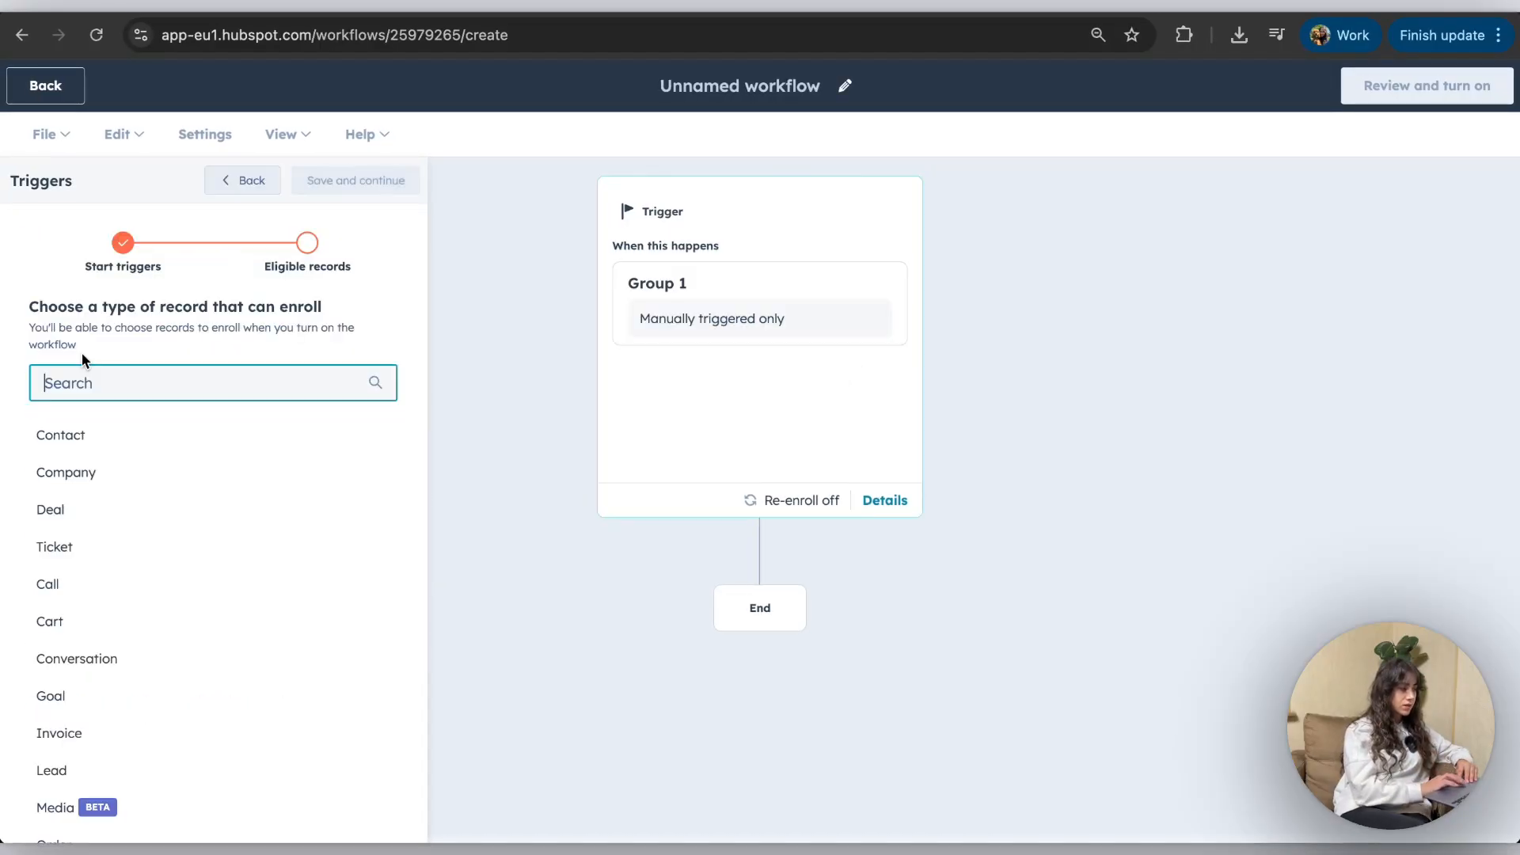
left_click(158, 434)
left_click(325, 187)
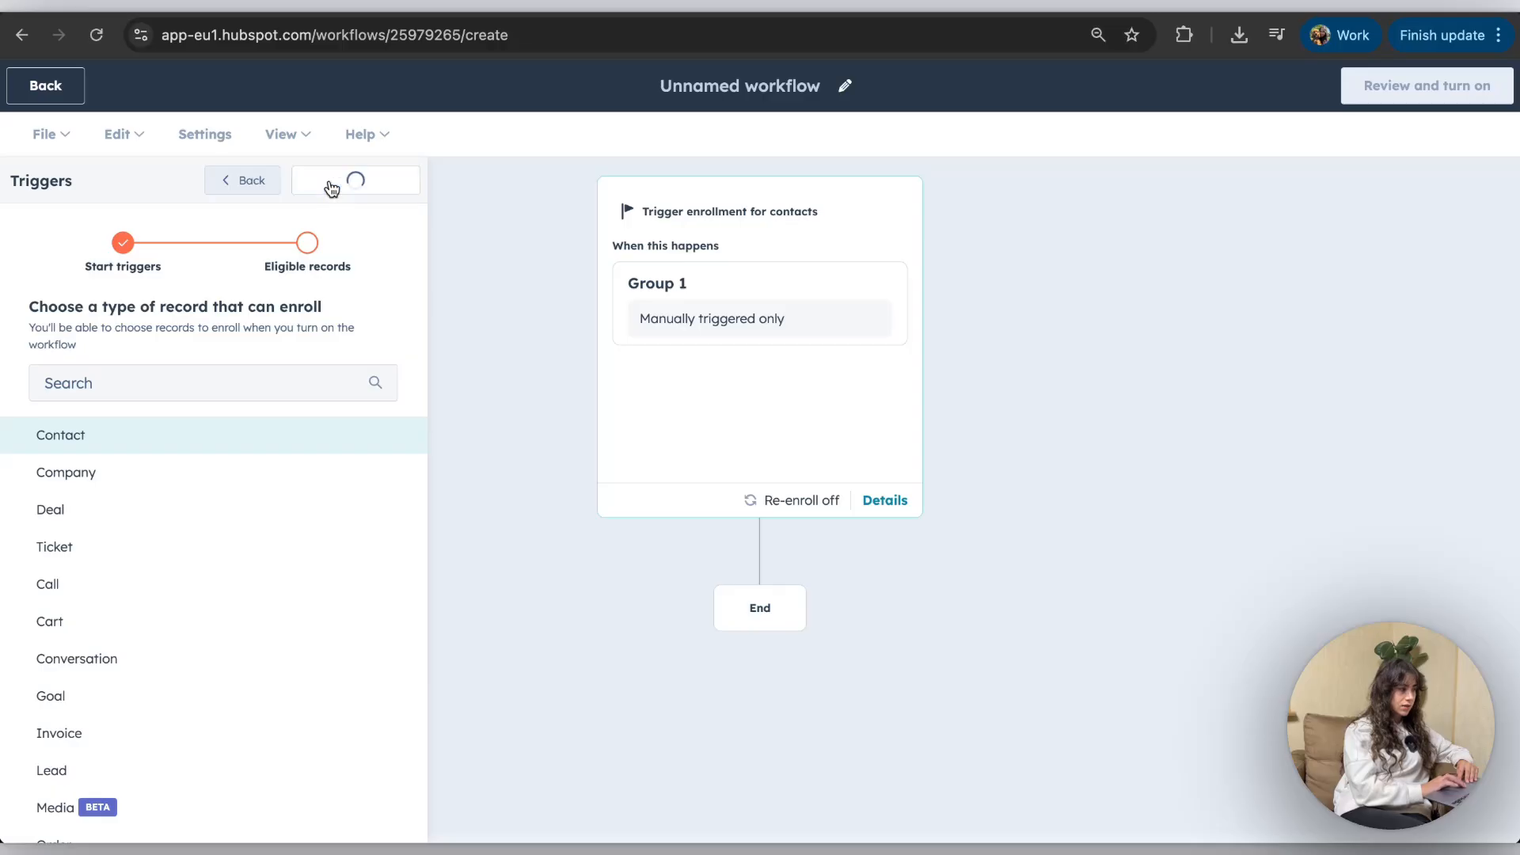
left_click(734, 291)
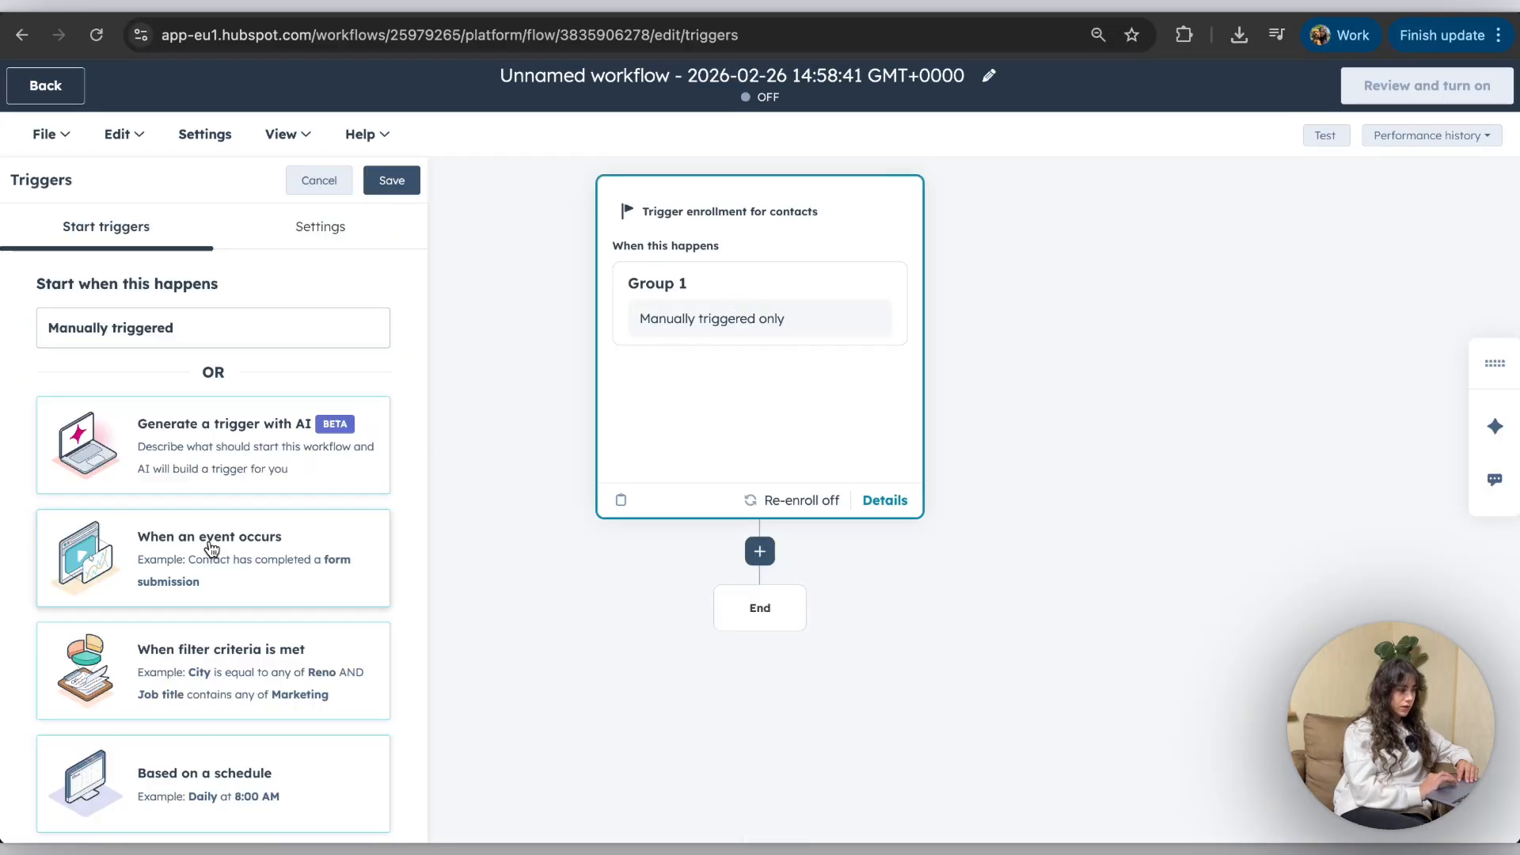
Step: Set the enrollment trigger to filter criteria requiring membership of the Register to webinar 2 segment, and save the trigger
scroll(212, 548, "down", 1)
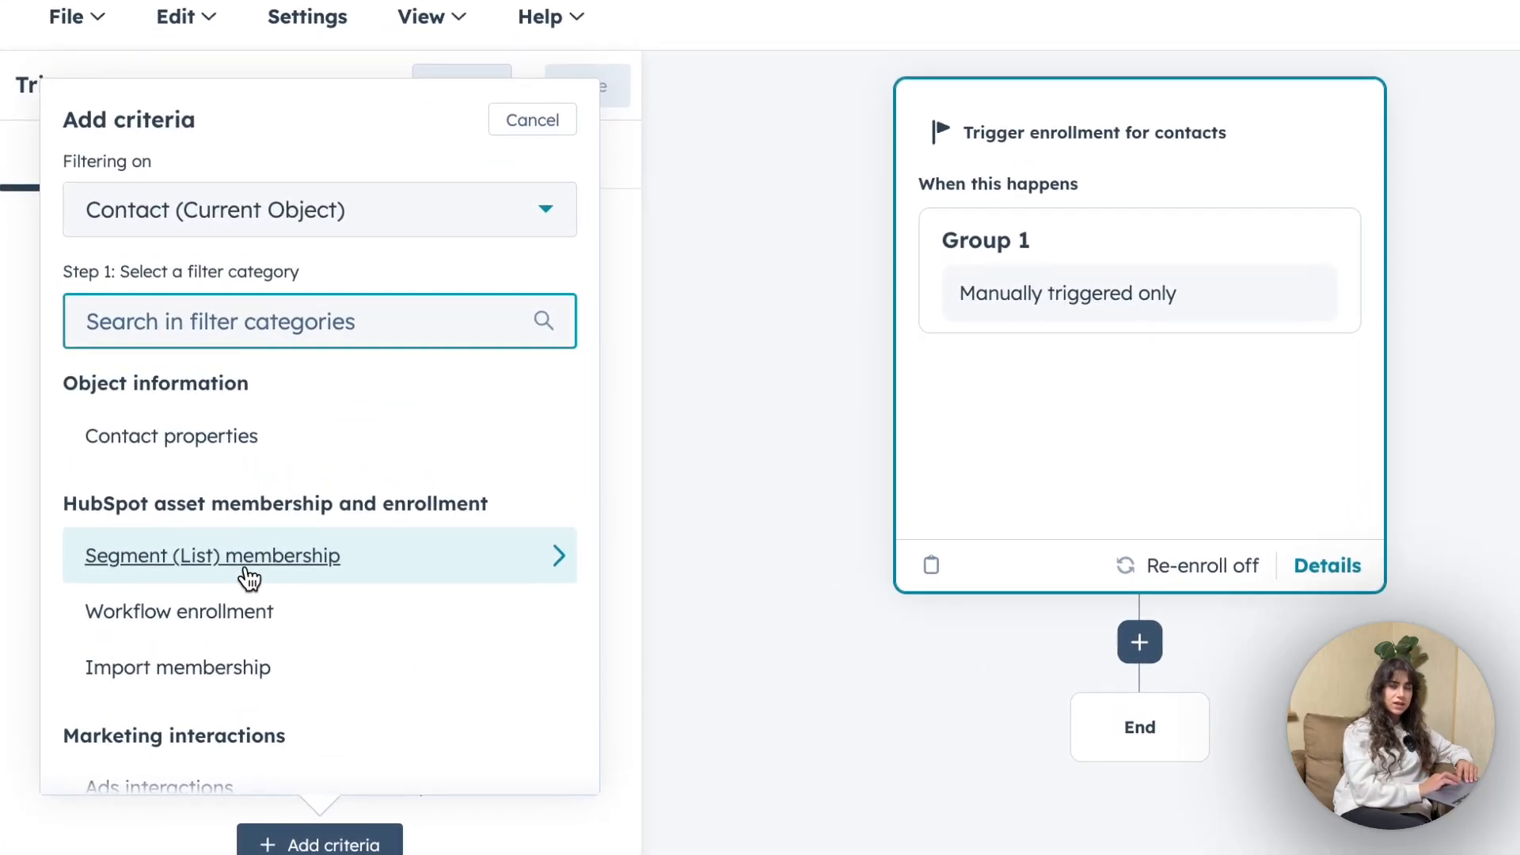
left_click(245, 568)
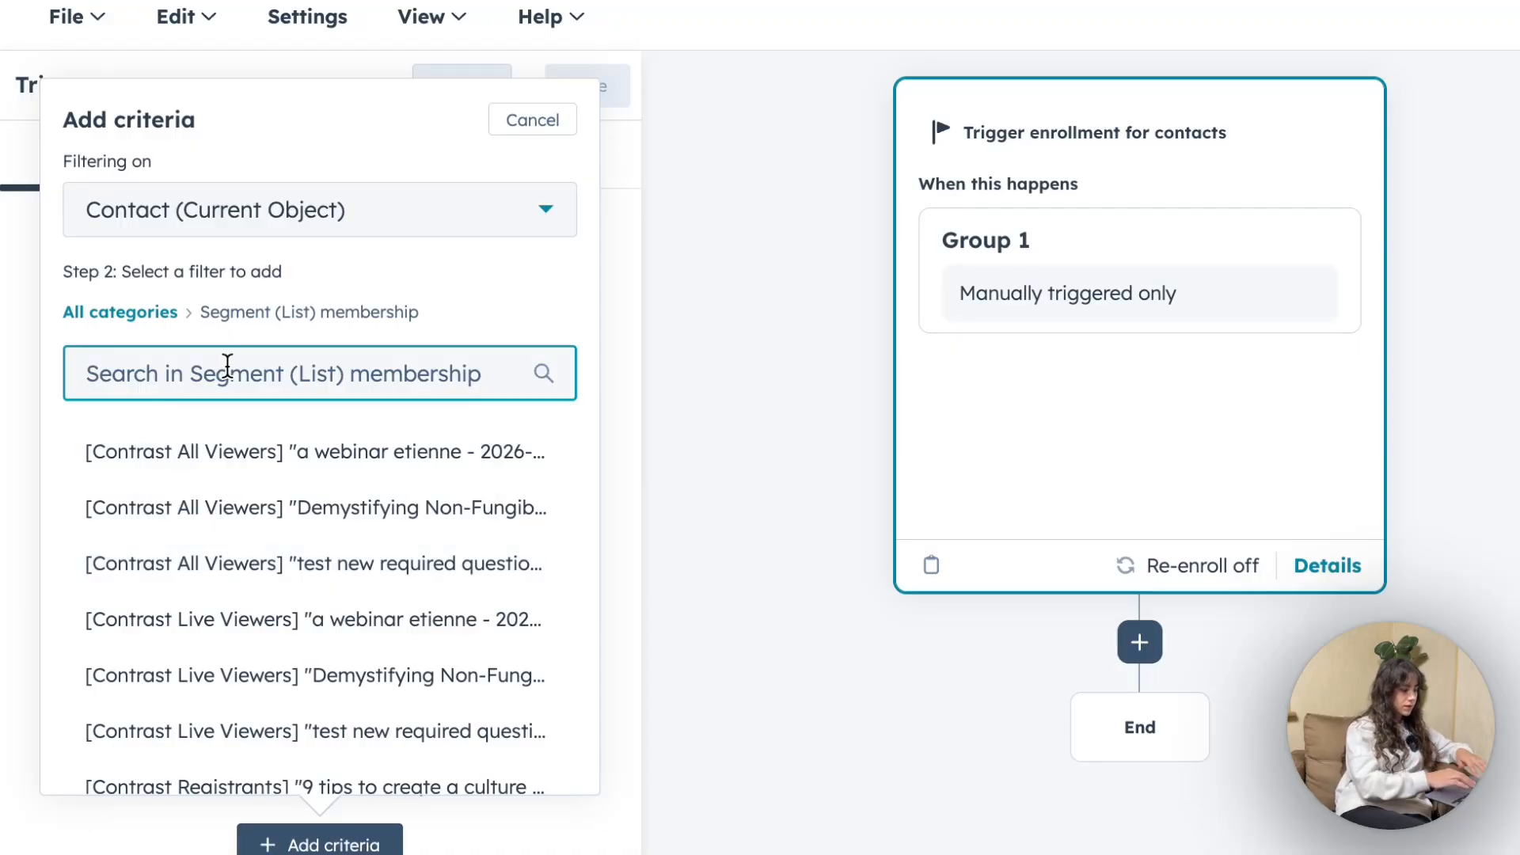
type("reg")
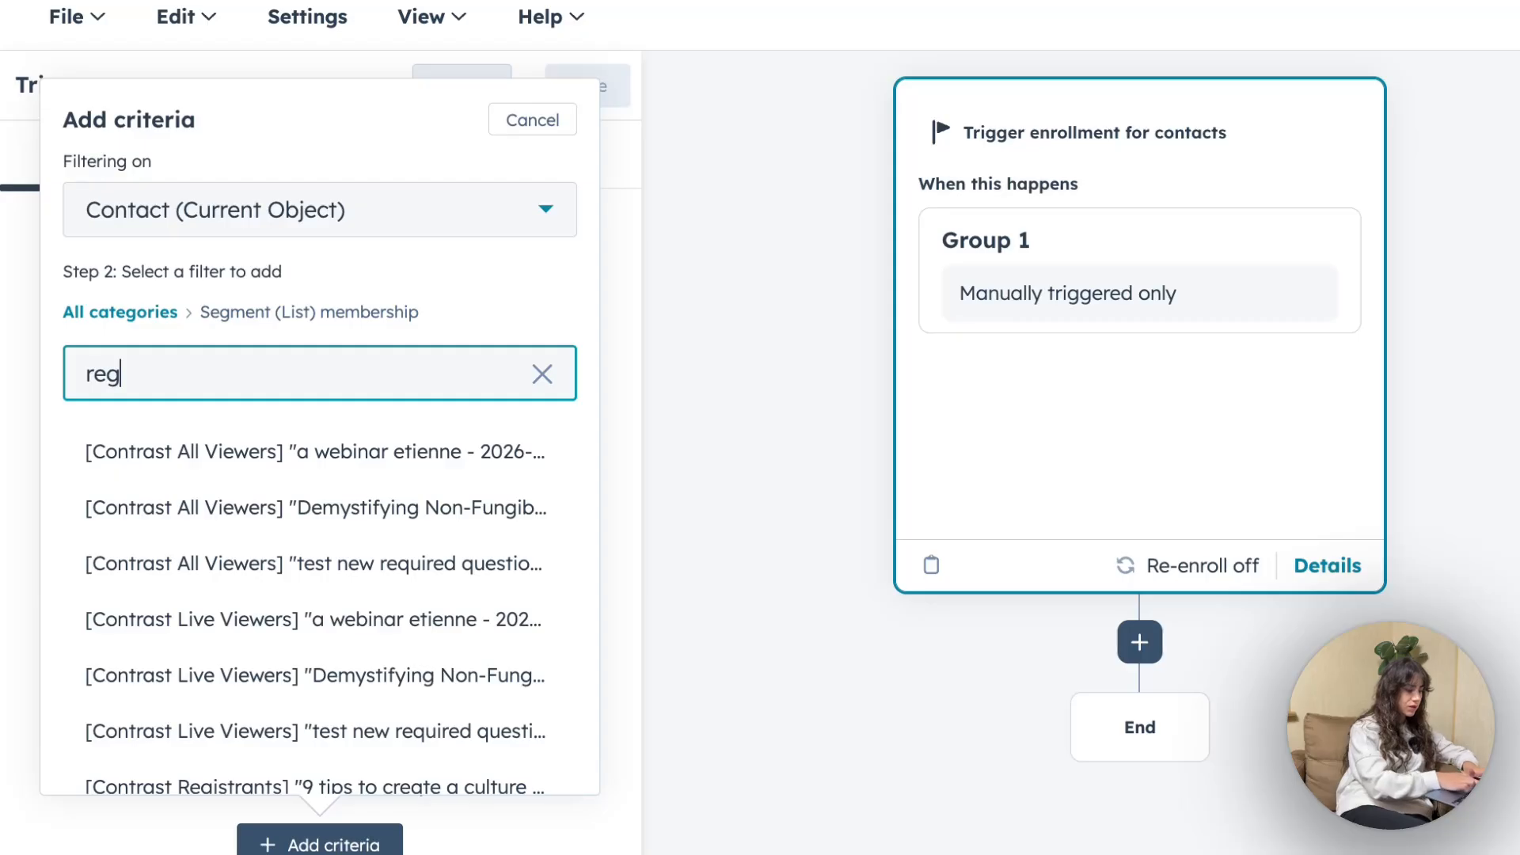
type("ist")
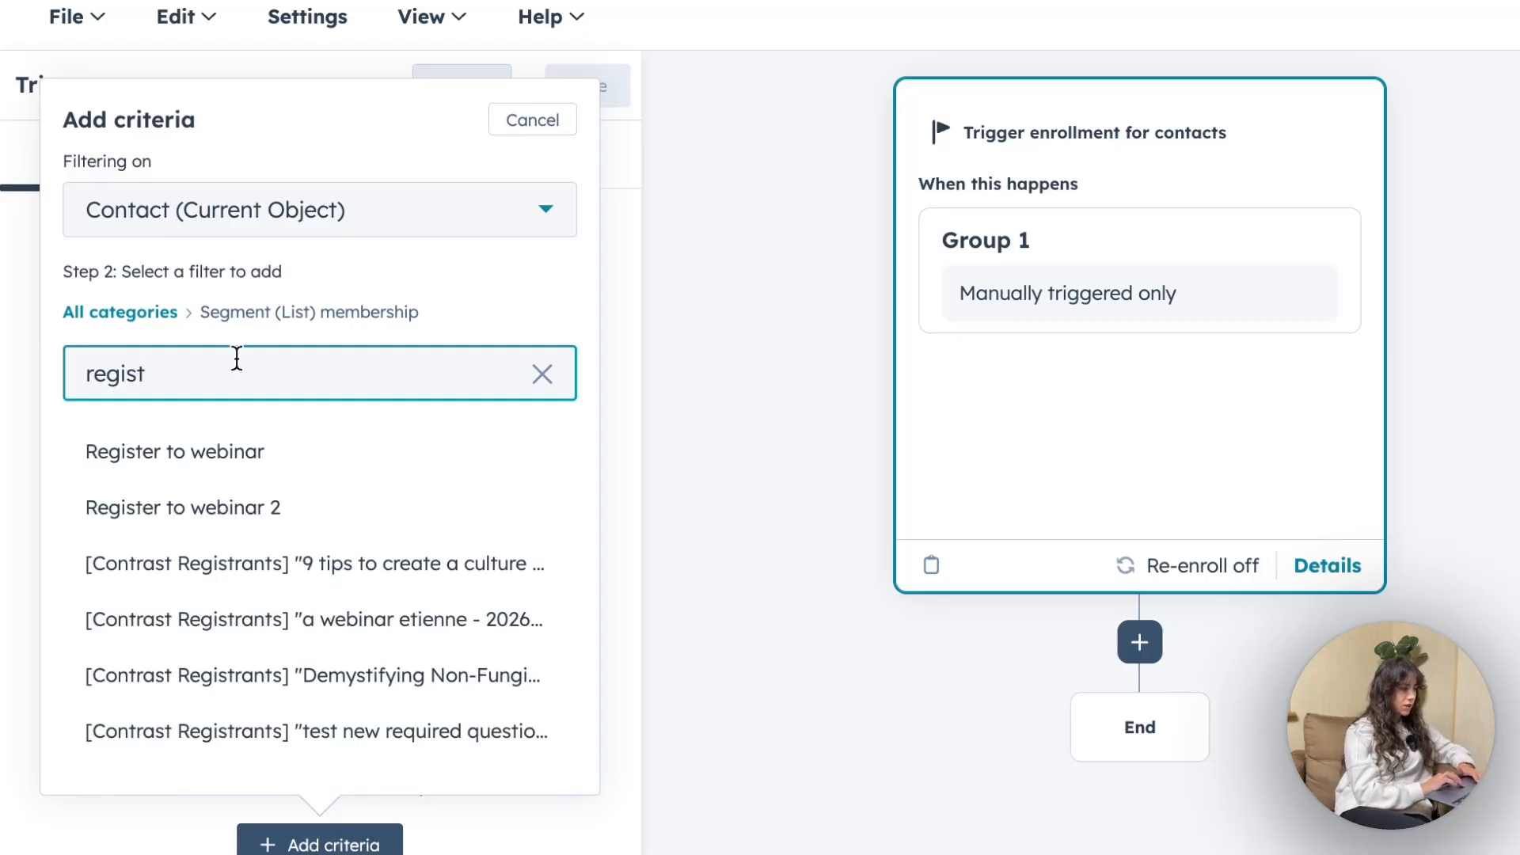
left_click(183, 507)
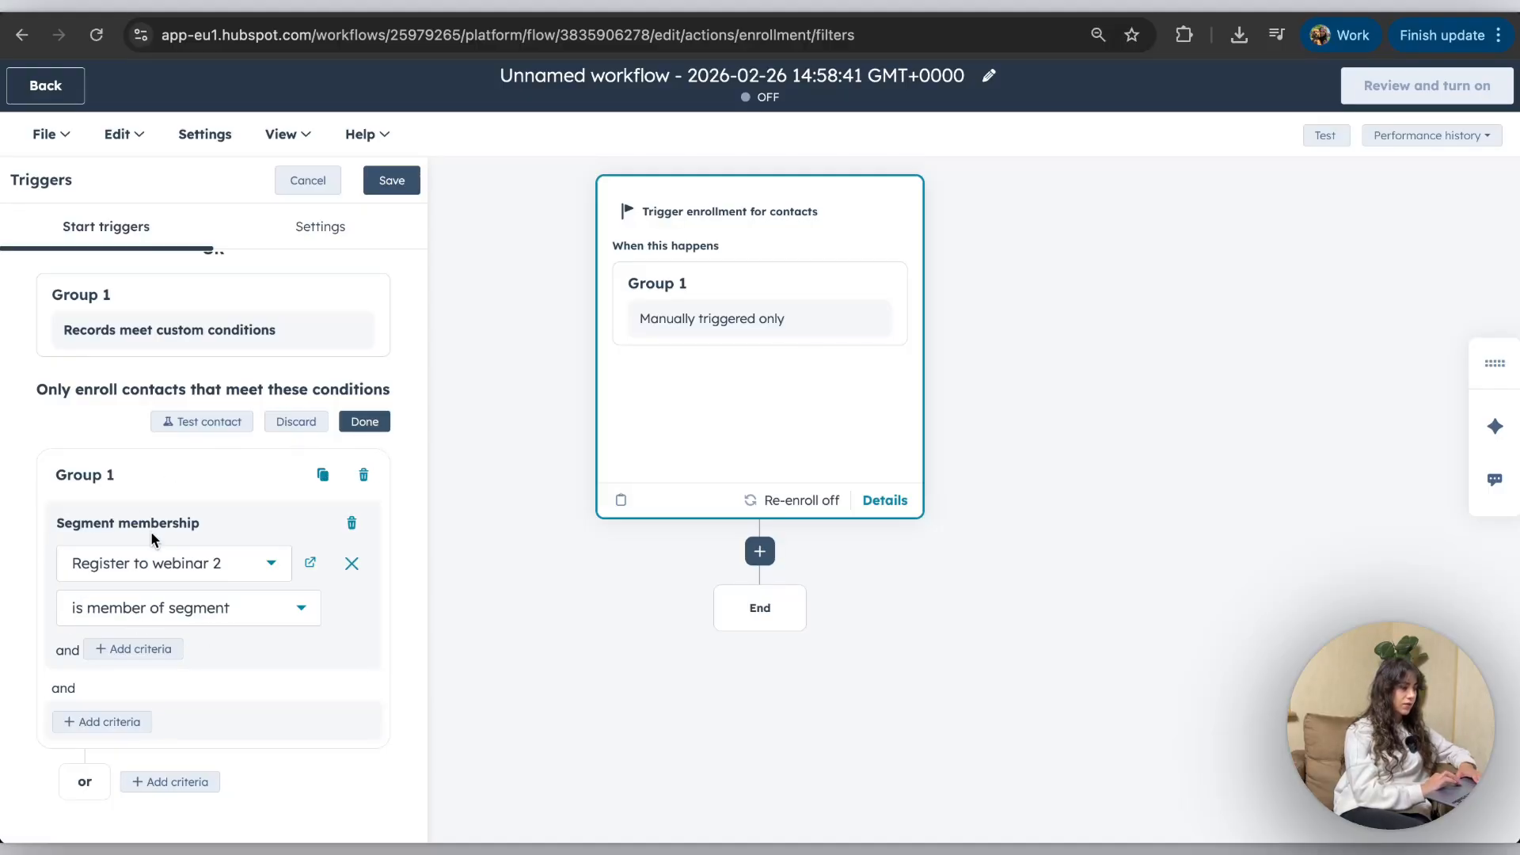
scroll(150, 530, "up", 1)
scroll(198, 491, "down", 1)
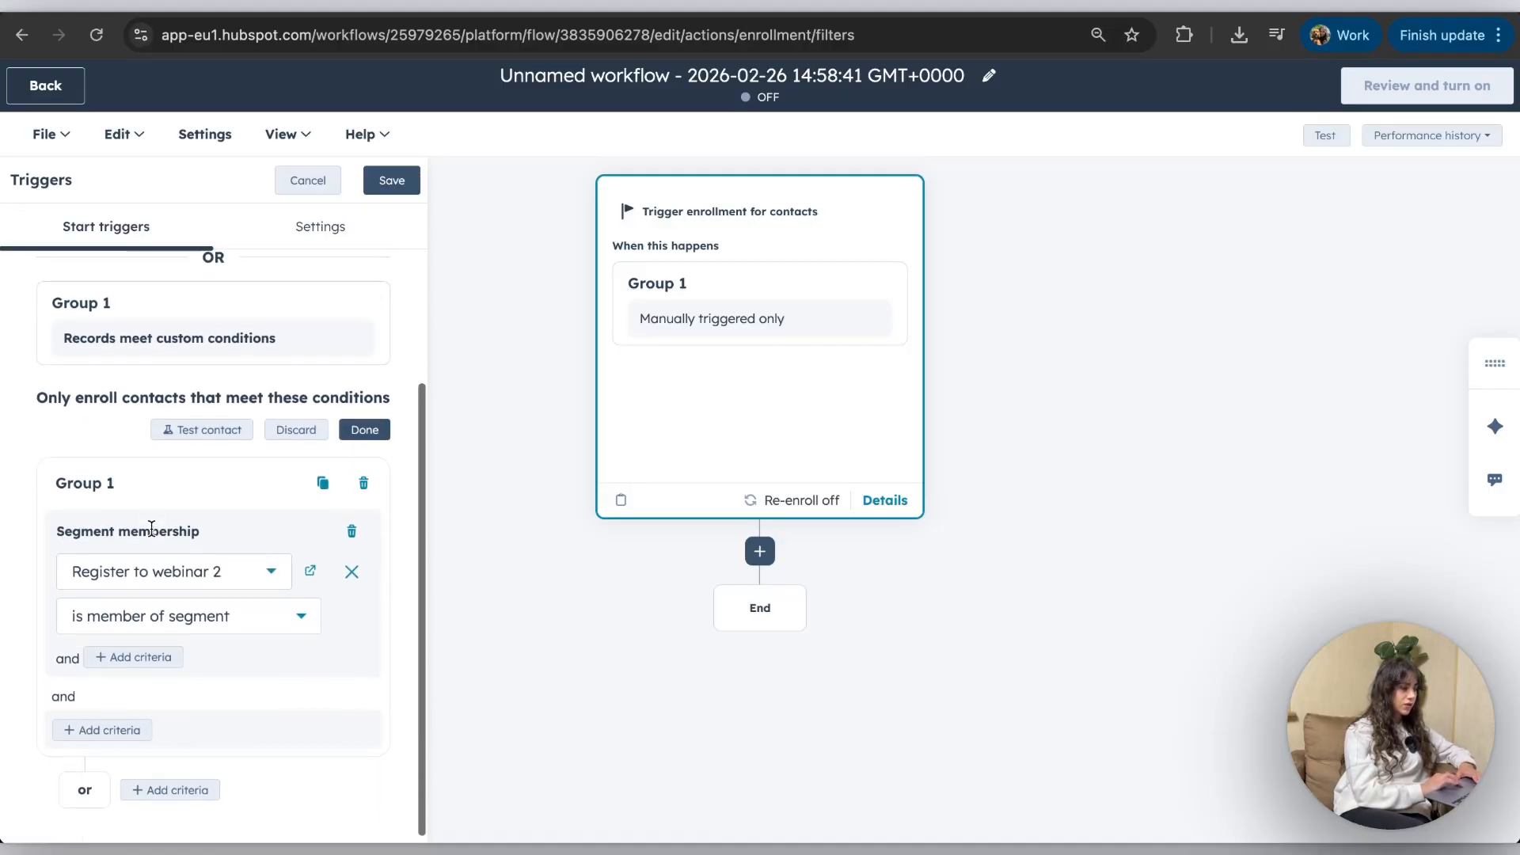
left_click(366, 429)
left_click(393, 182)
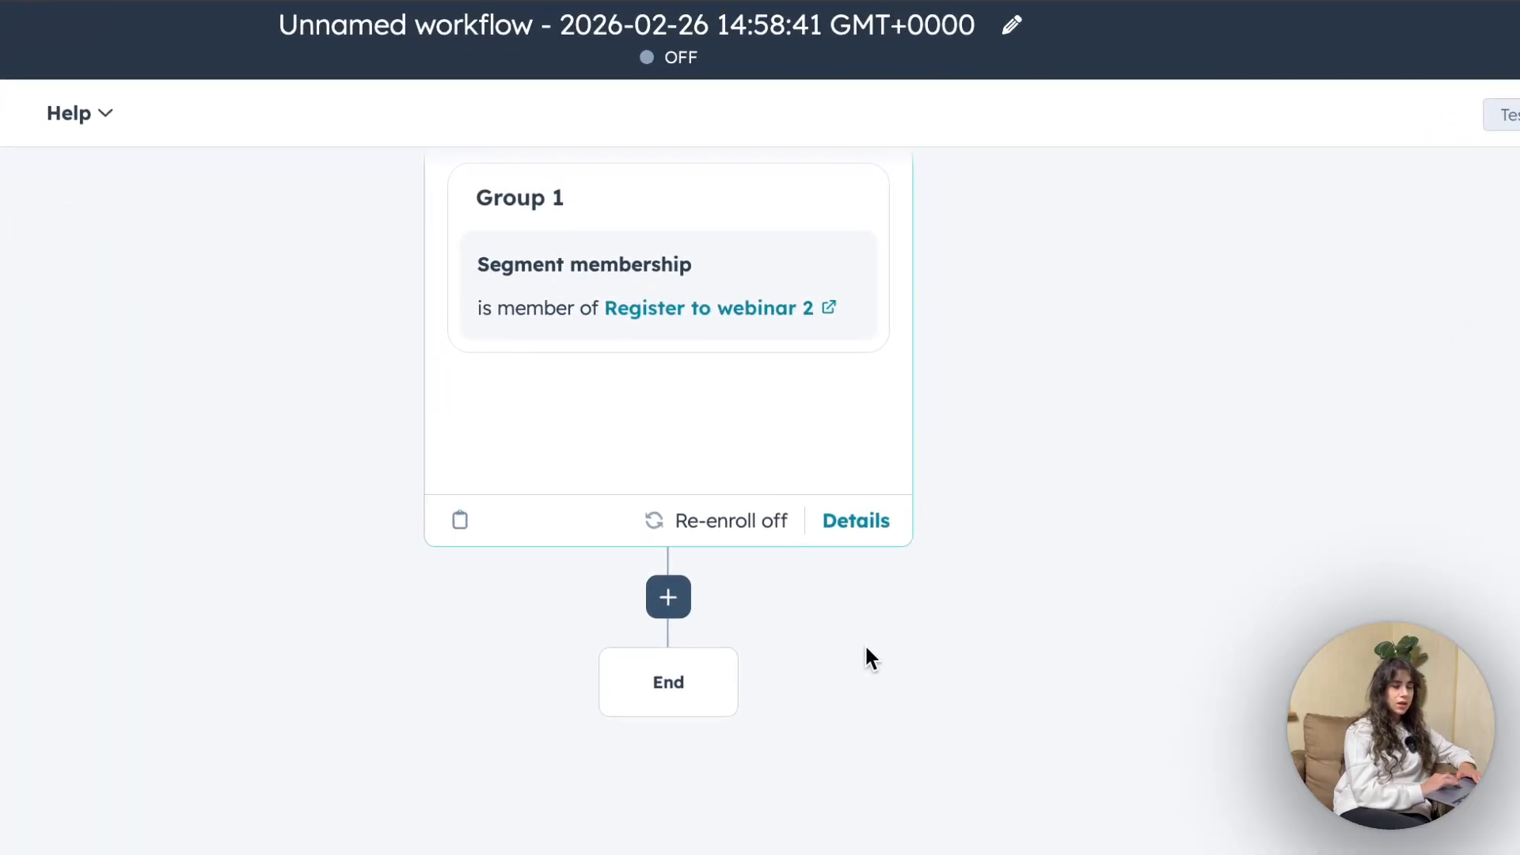
Step: Add the Register Webinar Attendee action from the Contrast (Staging) integration directly after the enrollment trigger
left_click(671, 607)
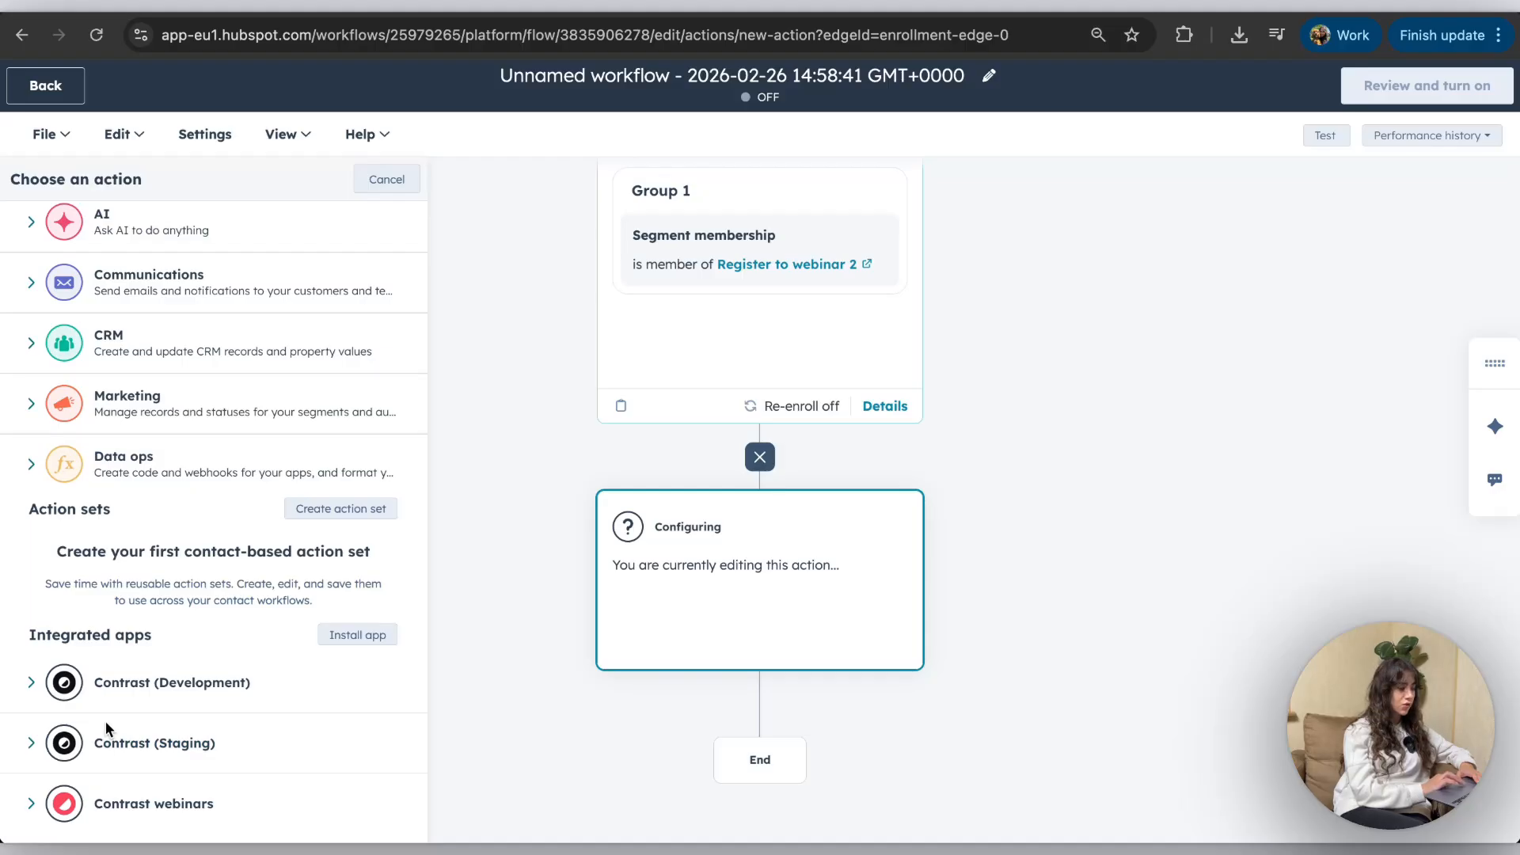
left_click(107, 741)
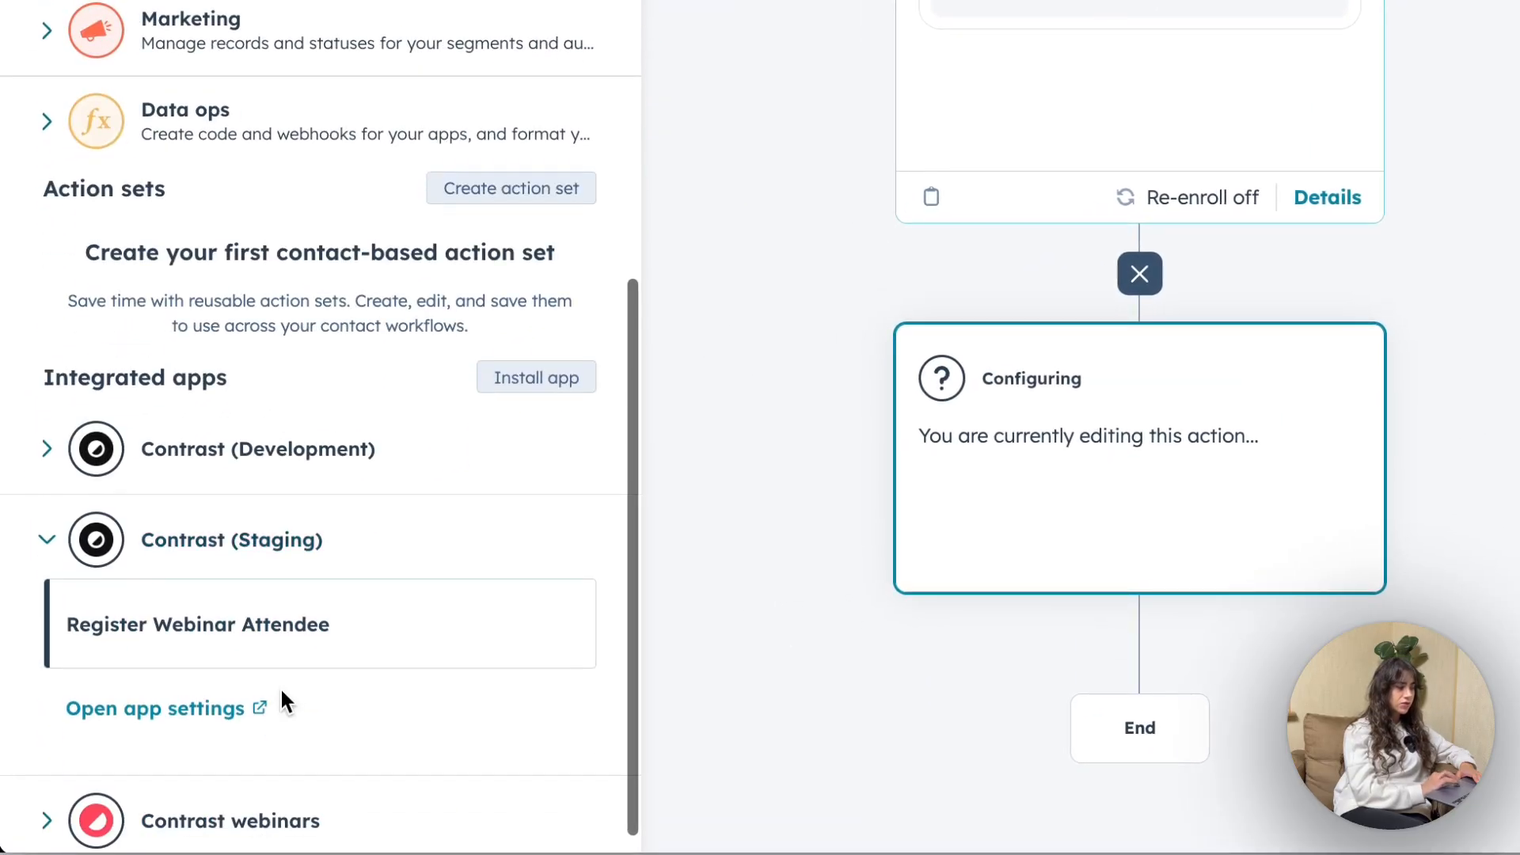
left_click(144, 663)
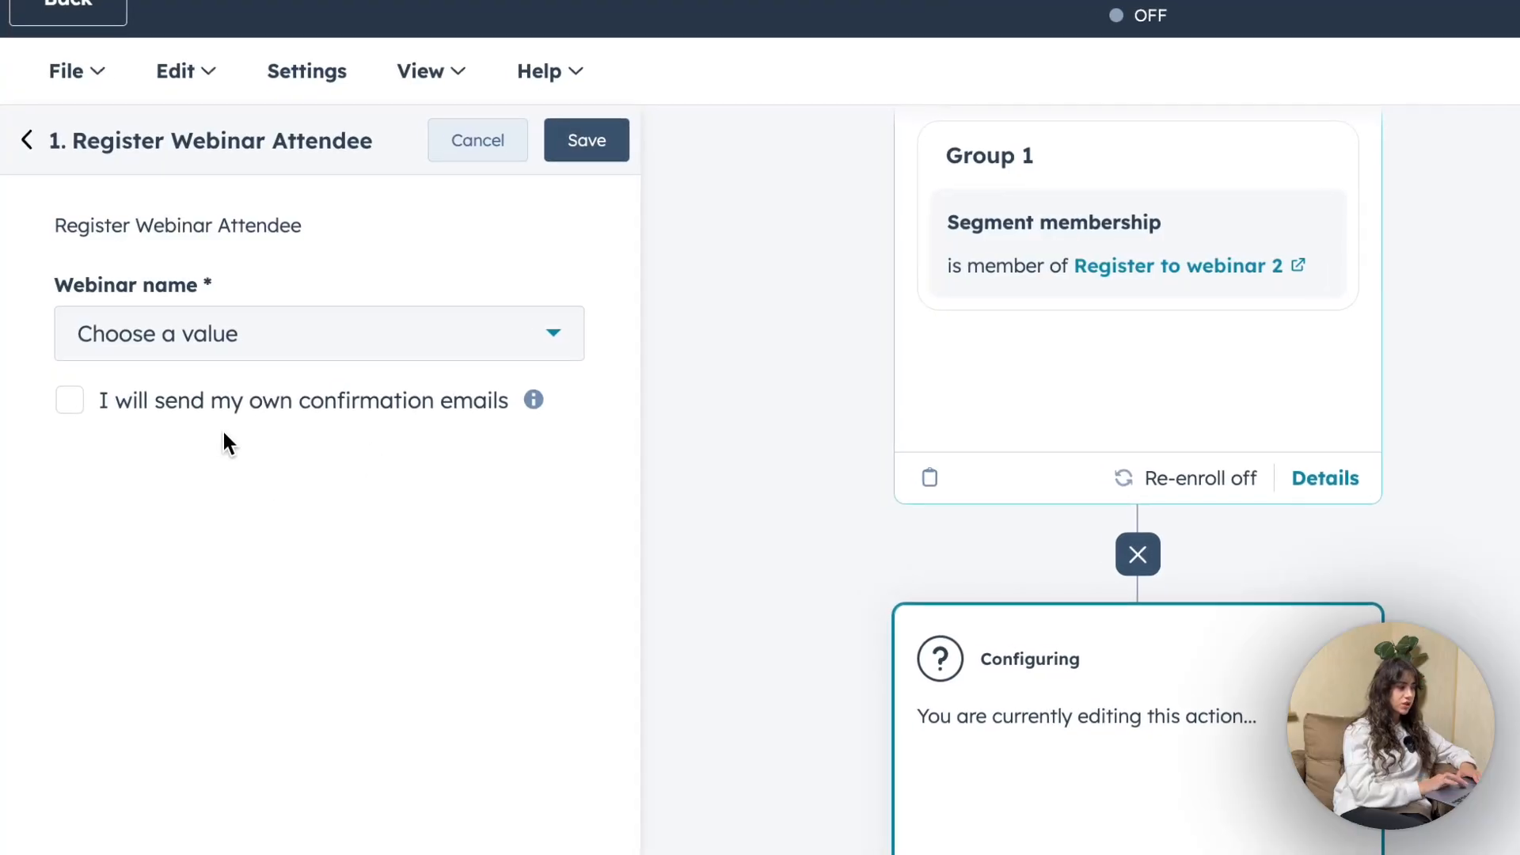
Step: Choose the webinar "How AI Search Works in 2026" for the Register Webinar Attendee action and save the action
left_click(245, 346)
scroll(269, 564, "down", 2)
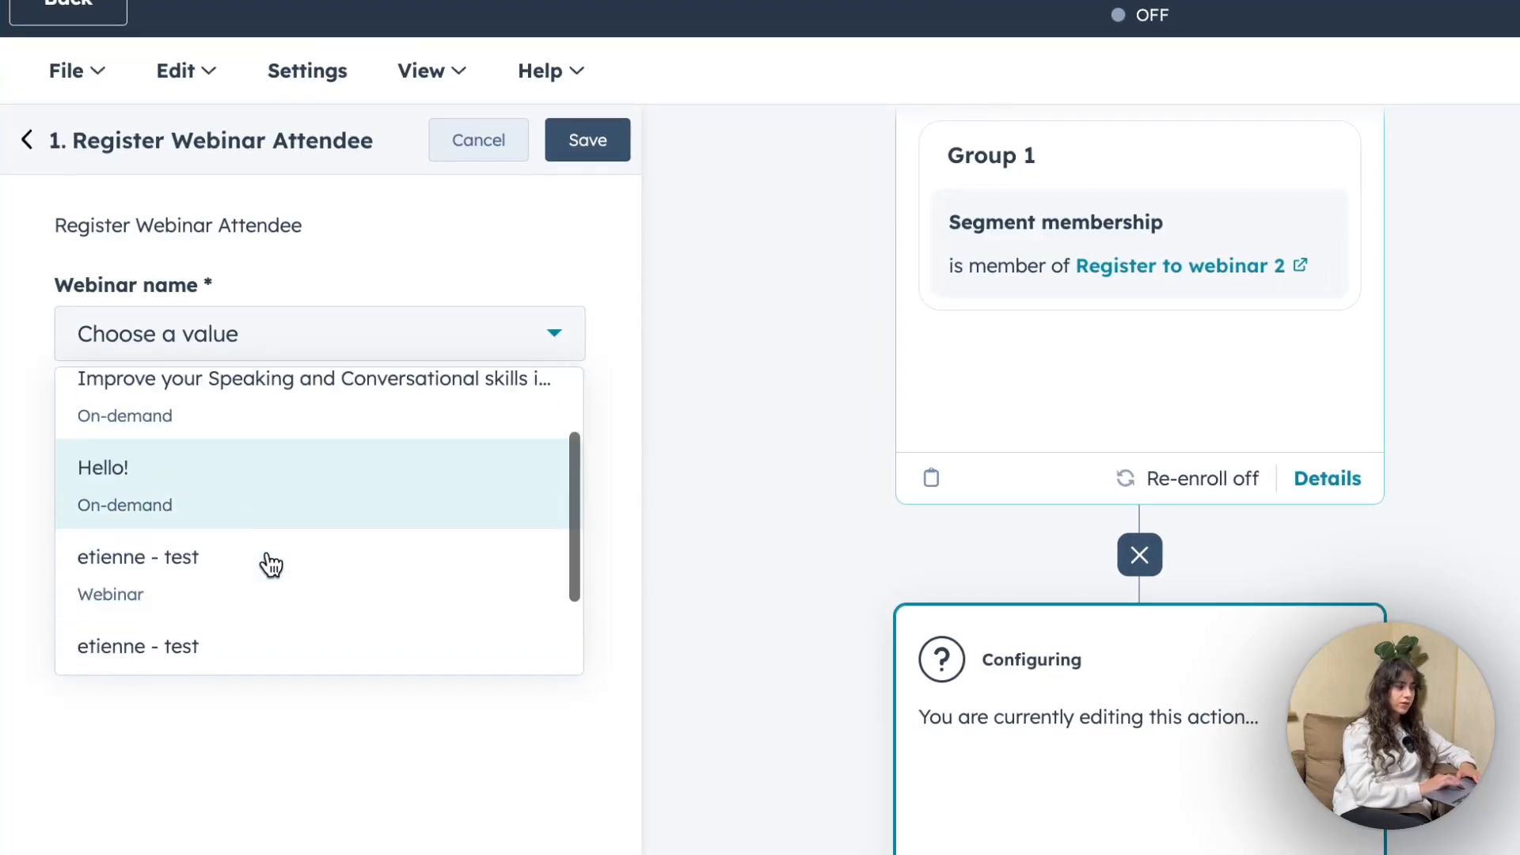
scroll(268, 560, "down", 2)
scroll(267, 560, "up", 4)
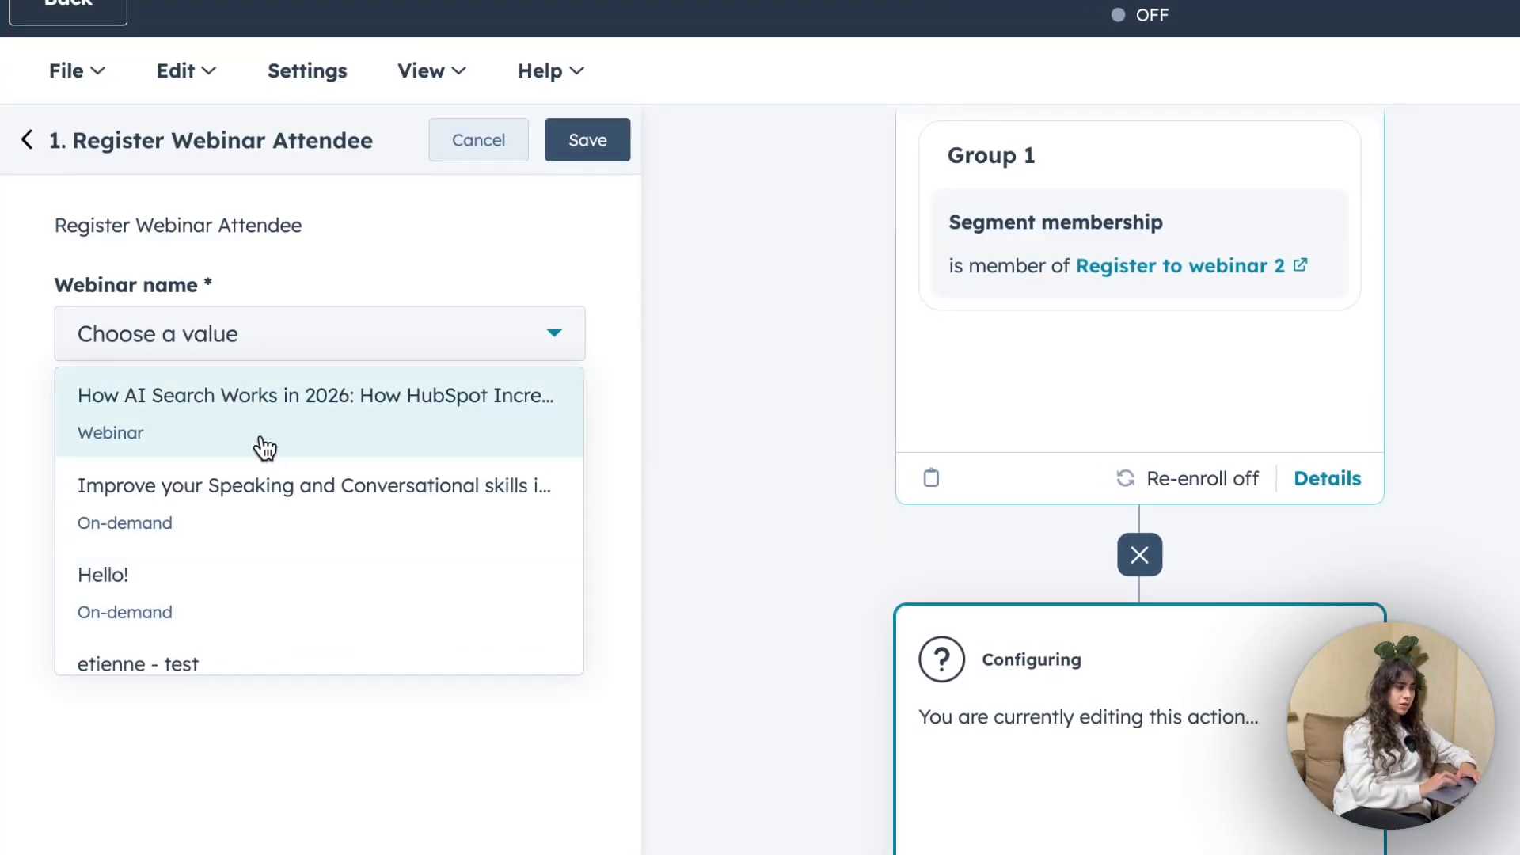
left_click(265, 448)
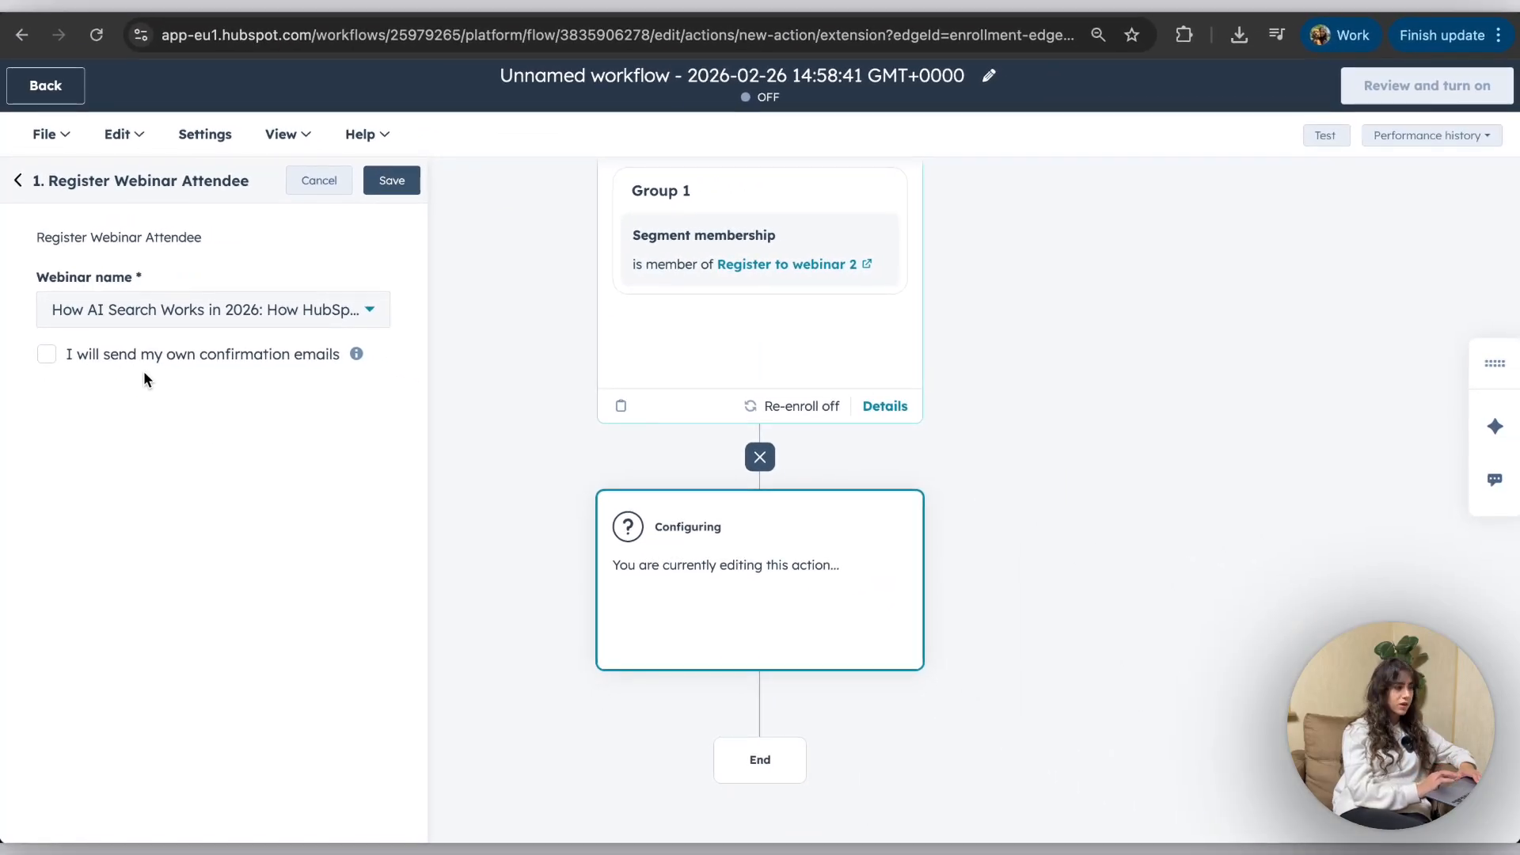
left_click(390, 181)
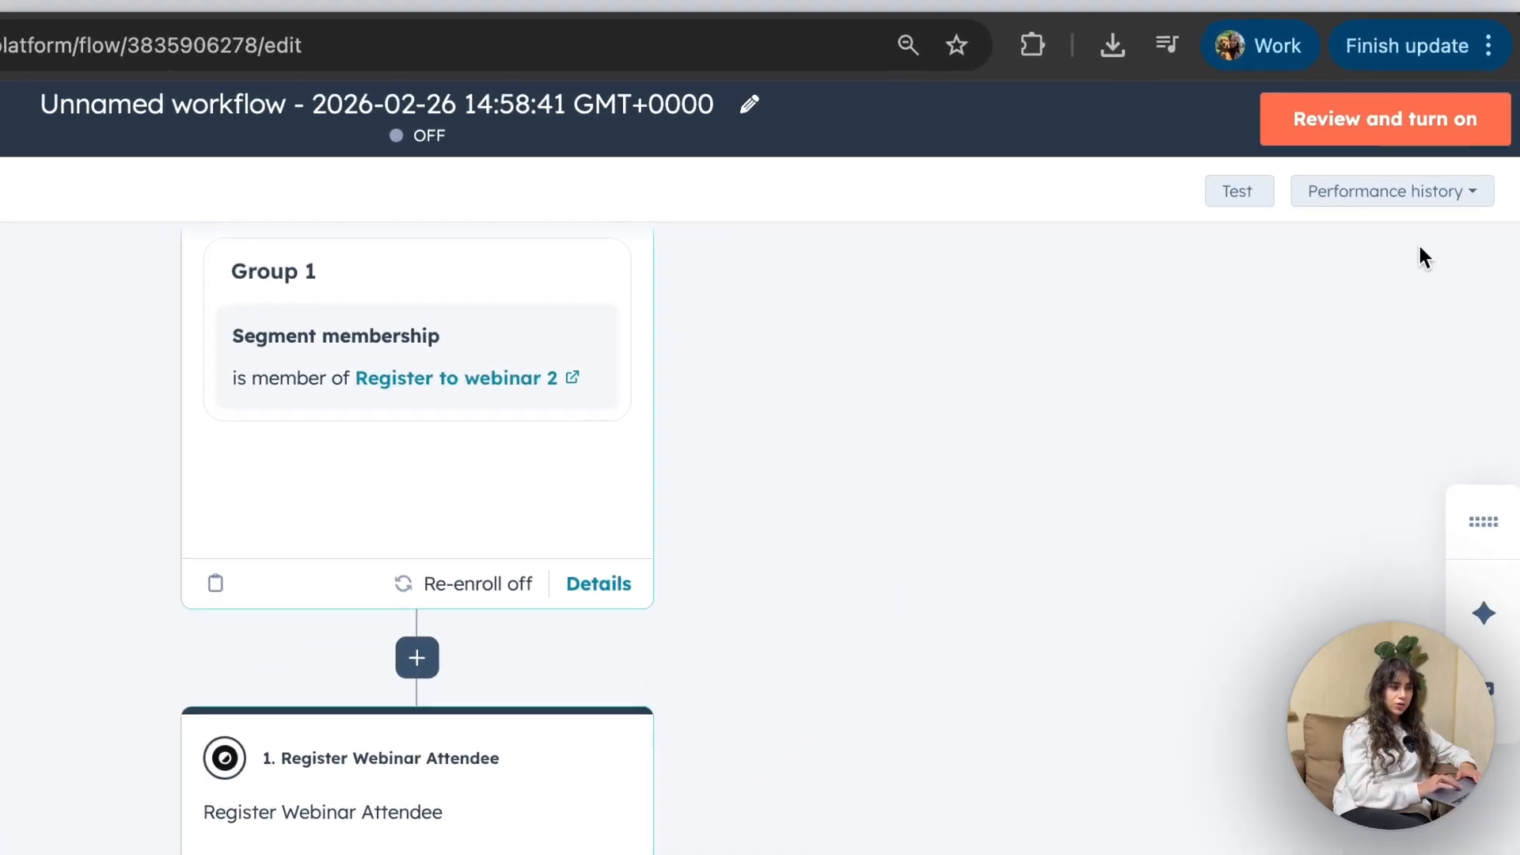
Step: Review the workflow's enrollment settings and choose to enroll contacts who meet the criteria immediately when the workflow is turned on
left_click(1352, 136)
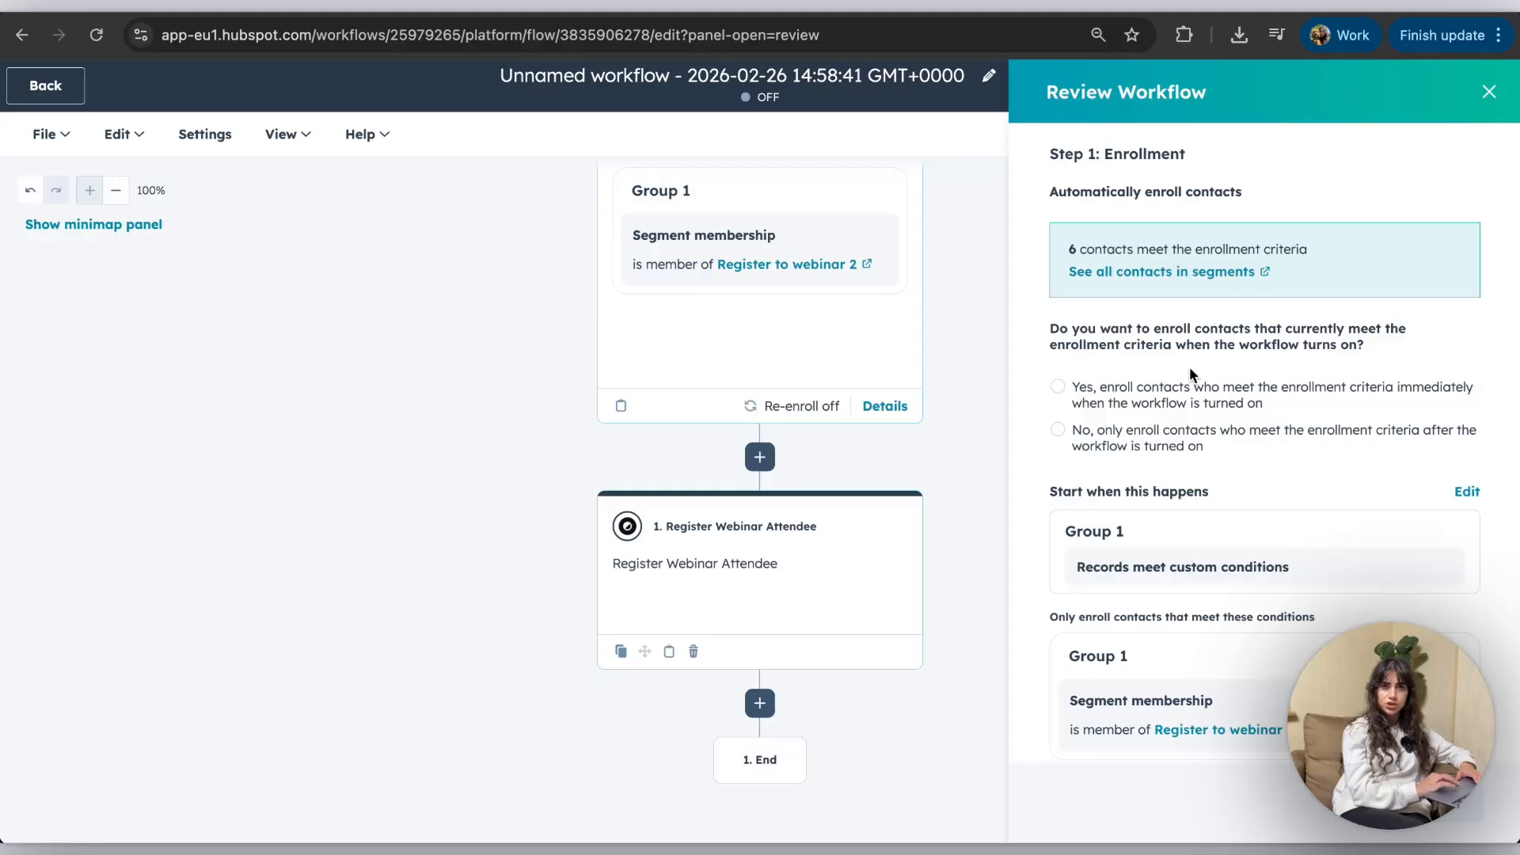
left_click(1100, 398)
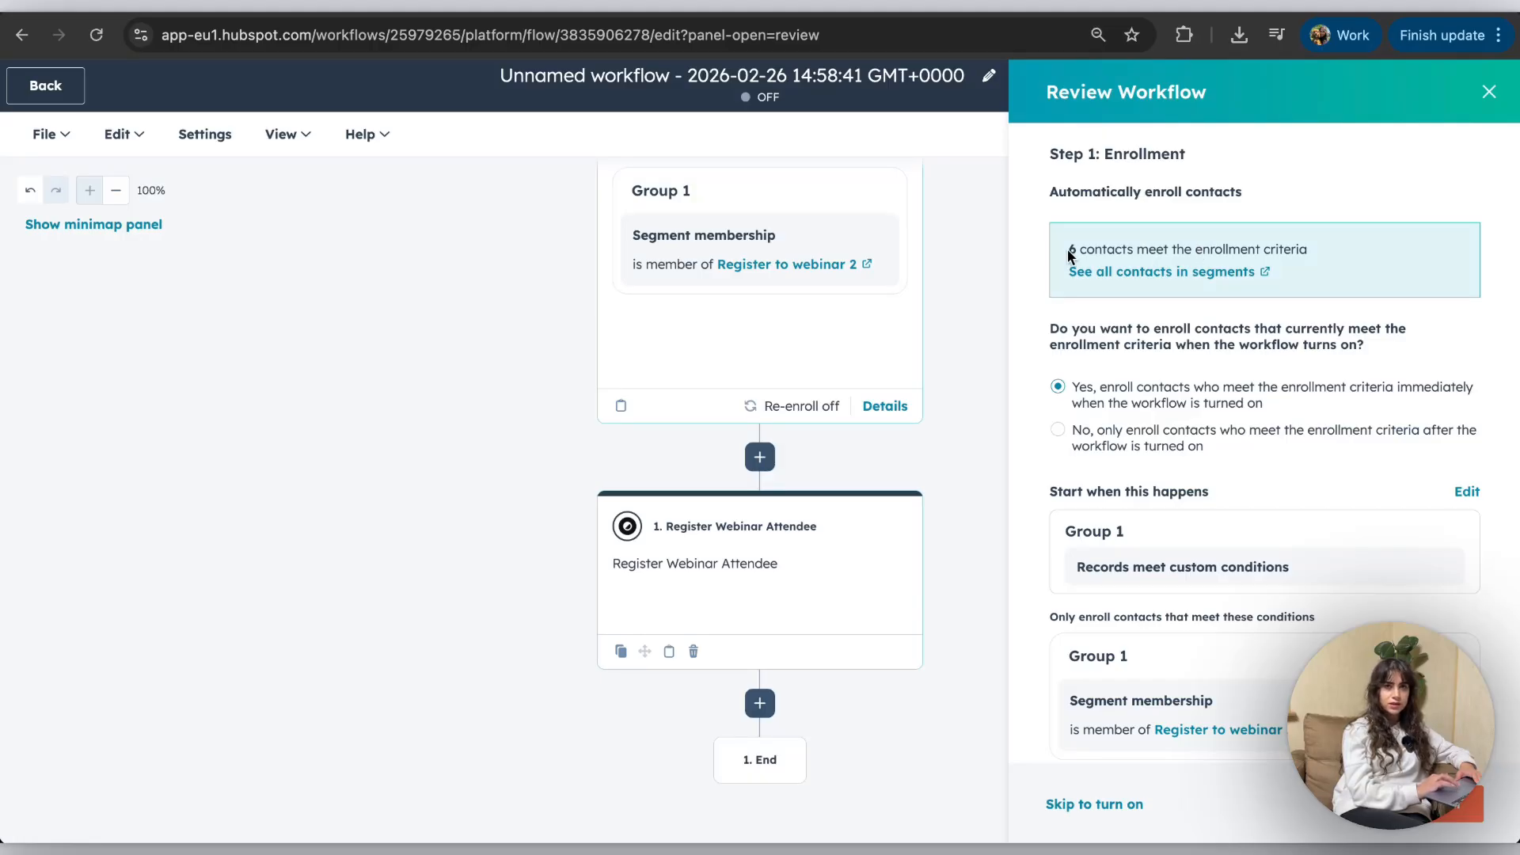
scroll(1150, 484, "down", 5)
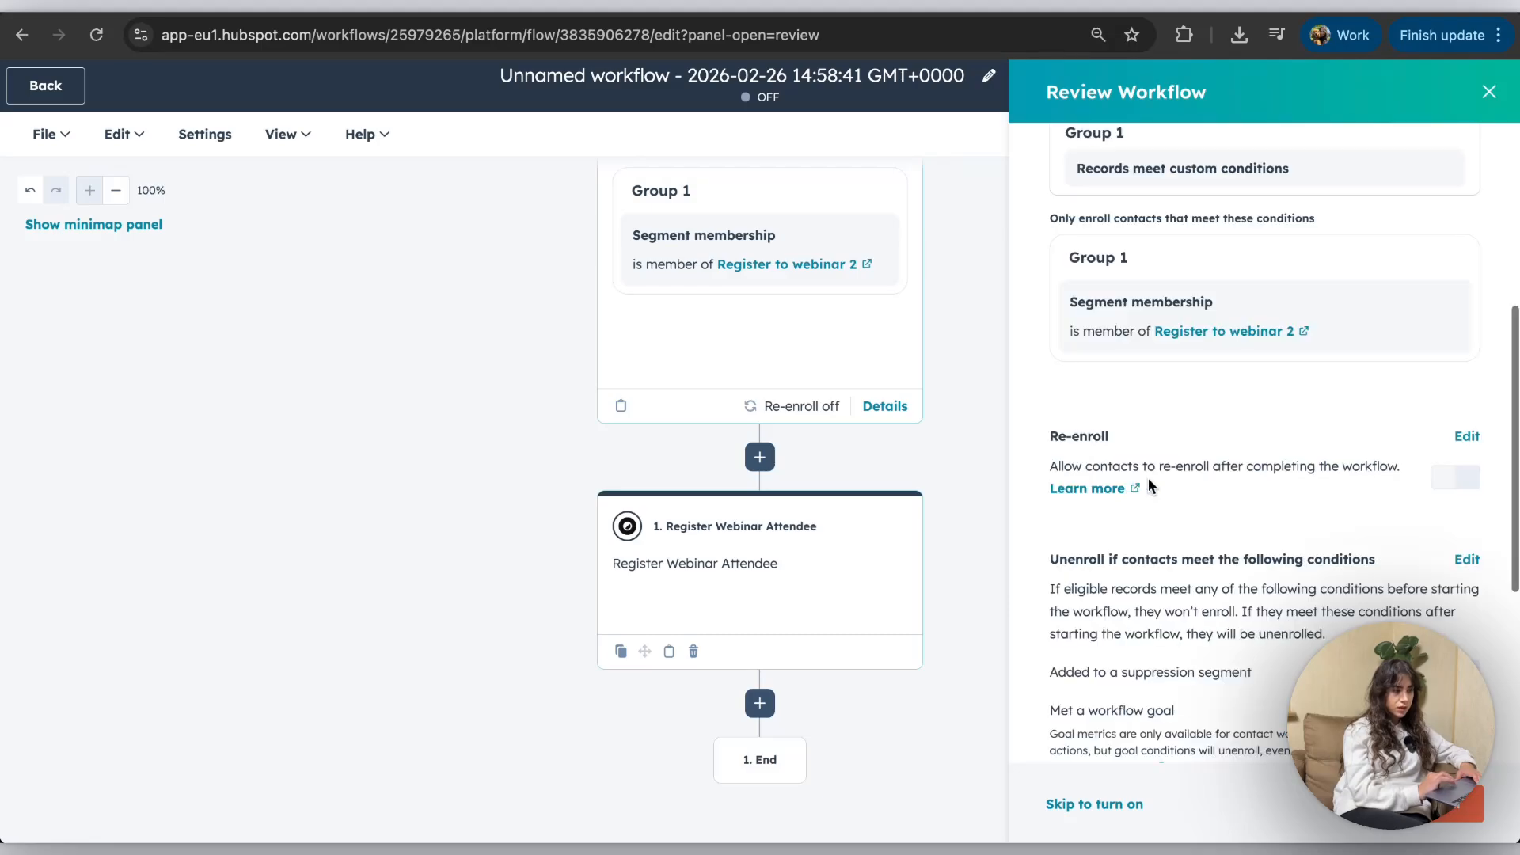
scroll(1148, 478, "down", 5)
scroll(1148, 476, "up", 10)
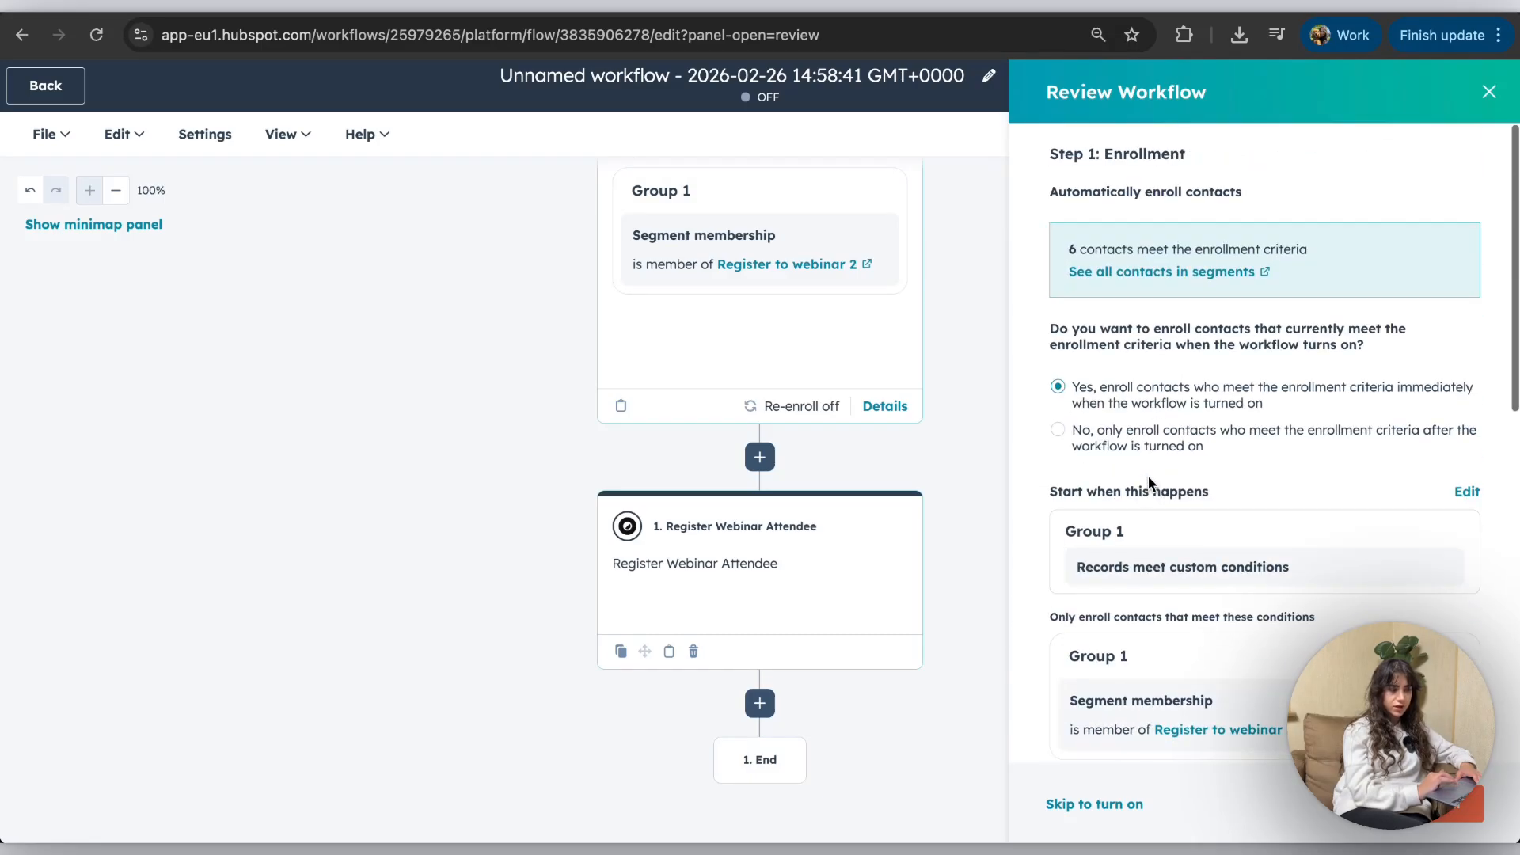
scroll(1146, 693, "down", 10)
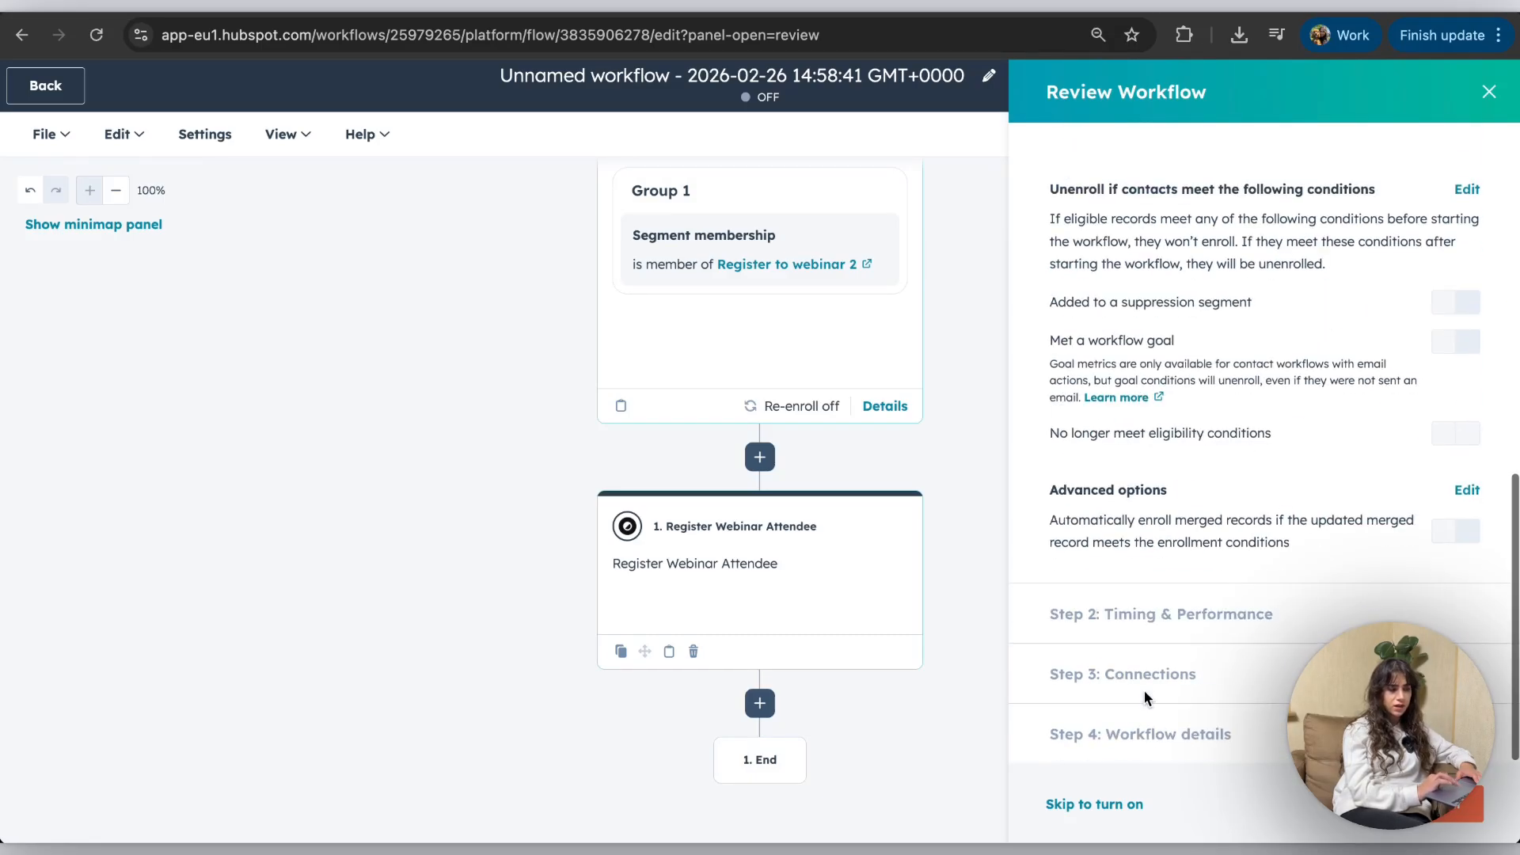
Step: Skip the remaining review steps, check the suggested workflow name and description, and turn the workflow on
left_click(1096, 805)
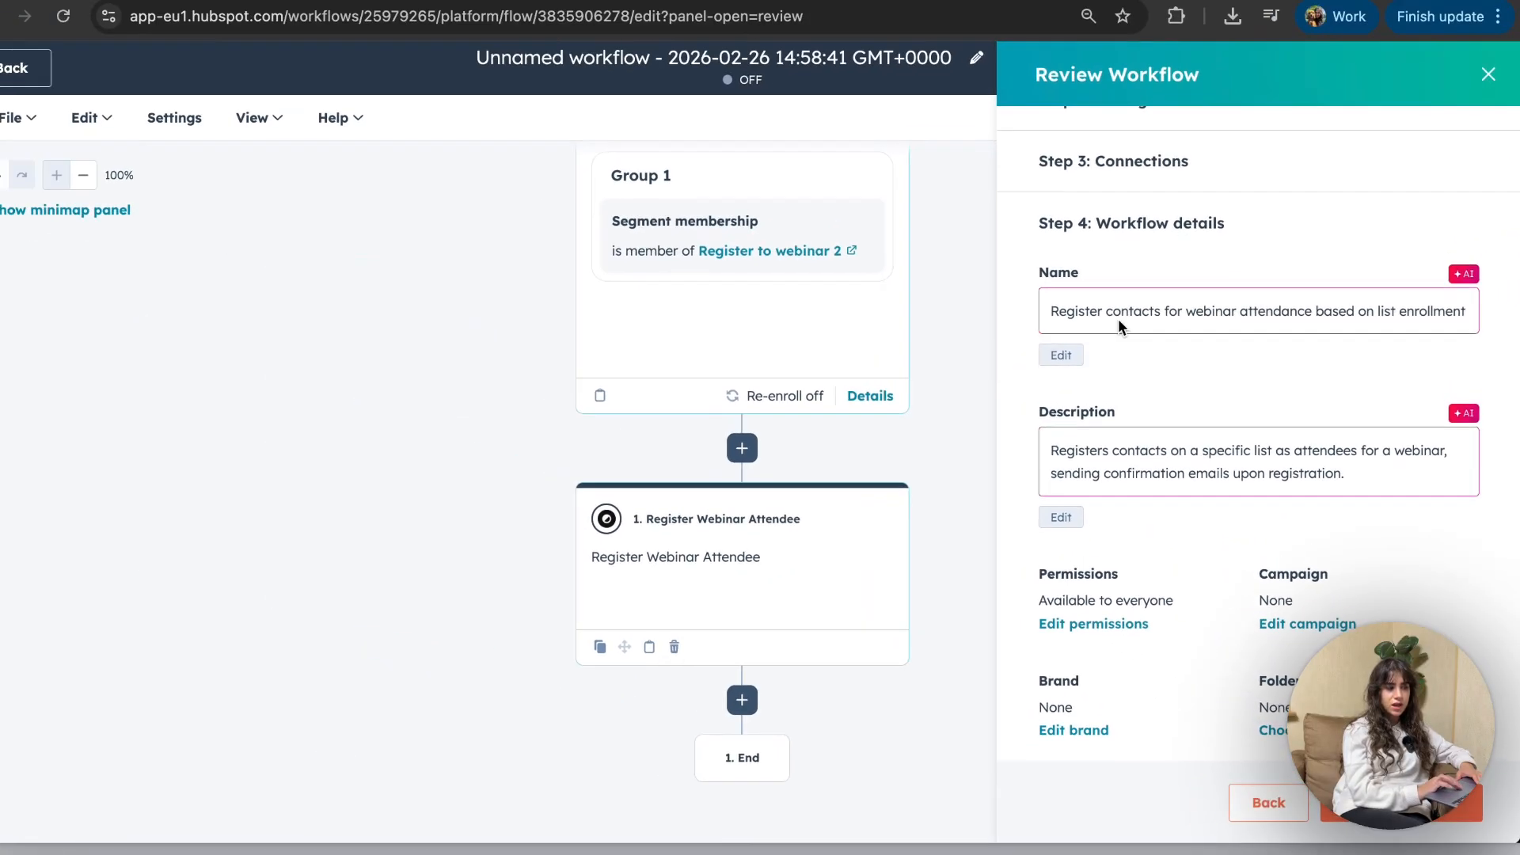
scroll(1229, 557, "down", 2)
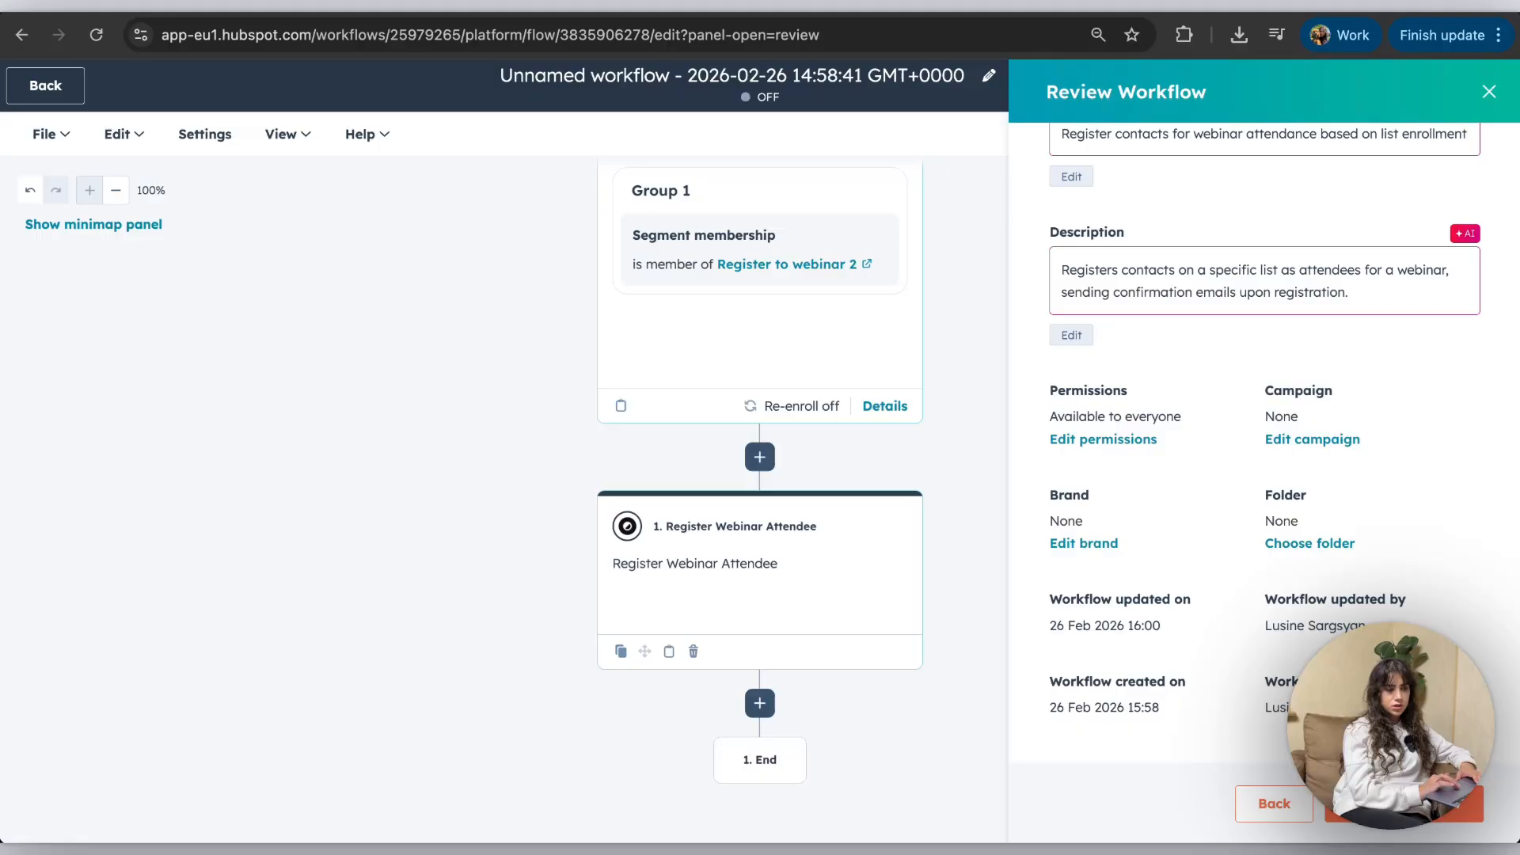
scroll(1402, 598, "up", 4)
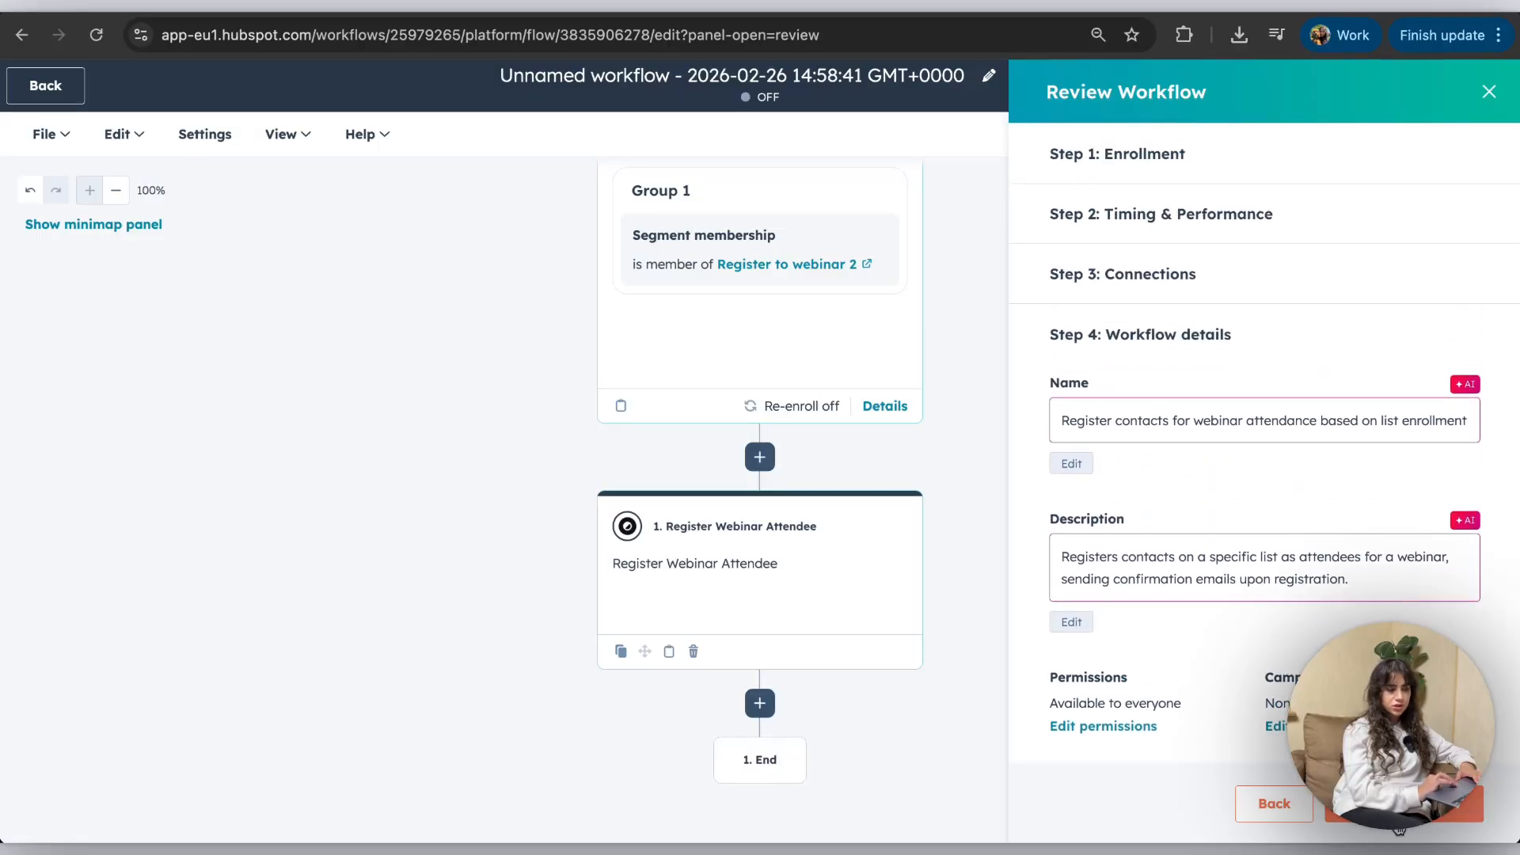
left_click(1405, 804)
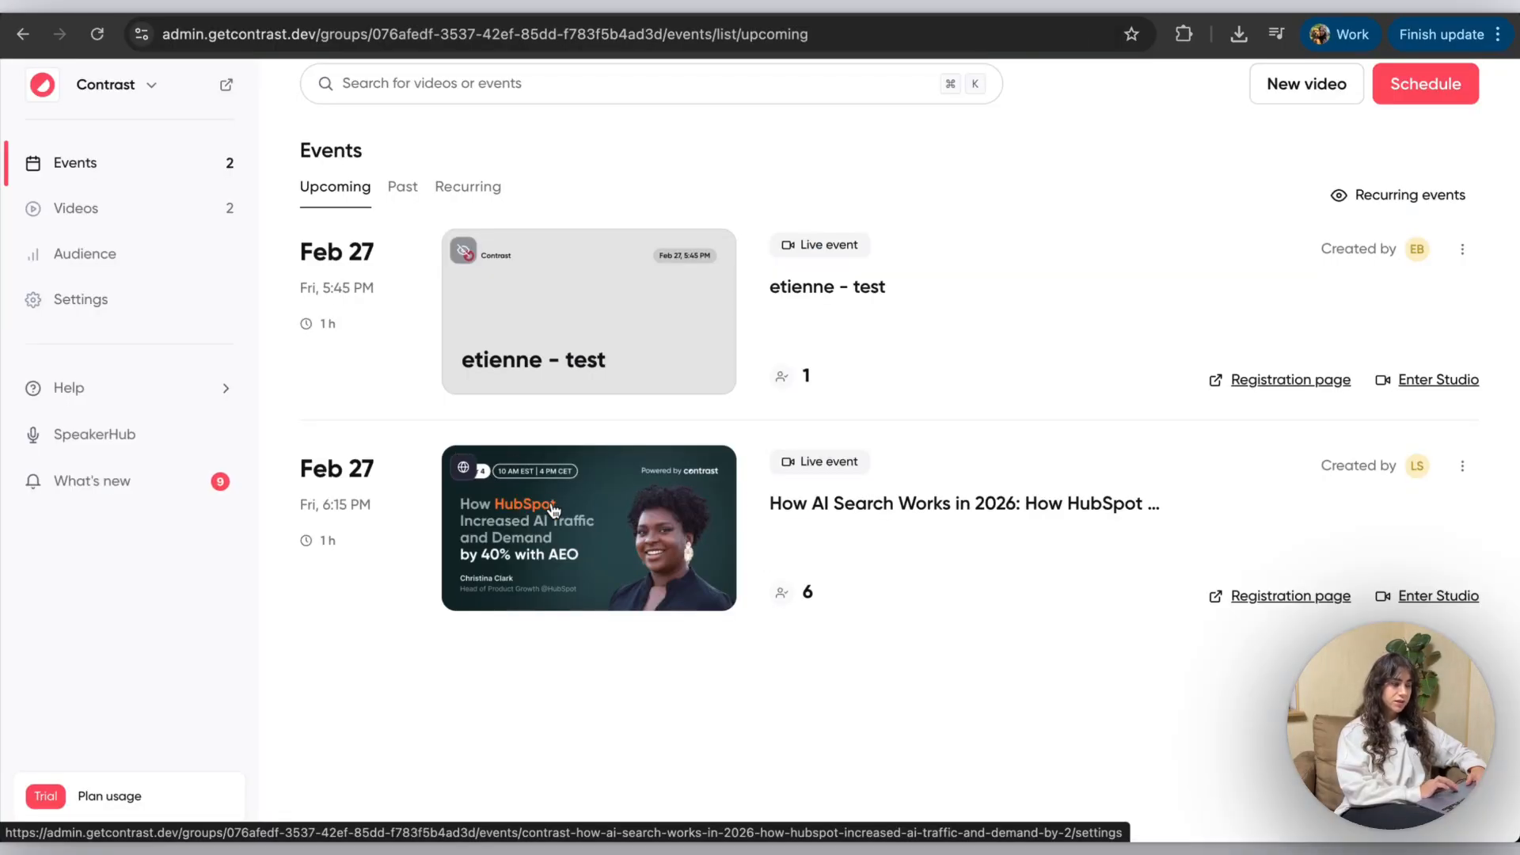
Step: In Contrast, open the registrations of the "How AI Search Works in 2026" webinar and download them as CSV
left_click(566, 527)
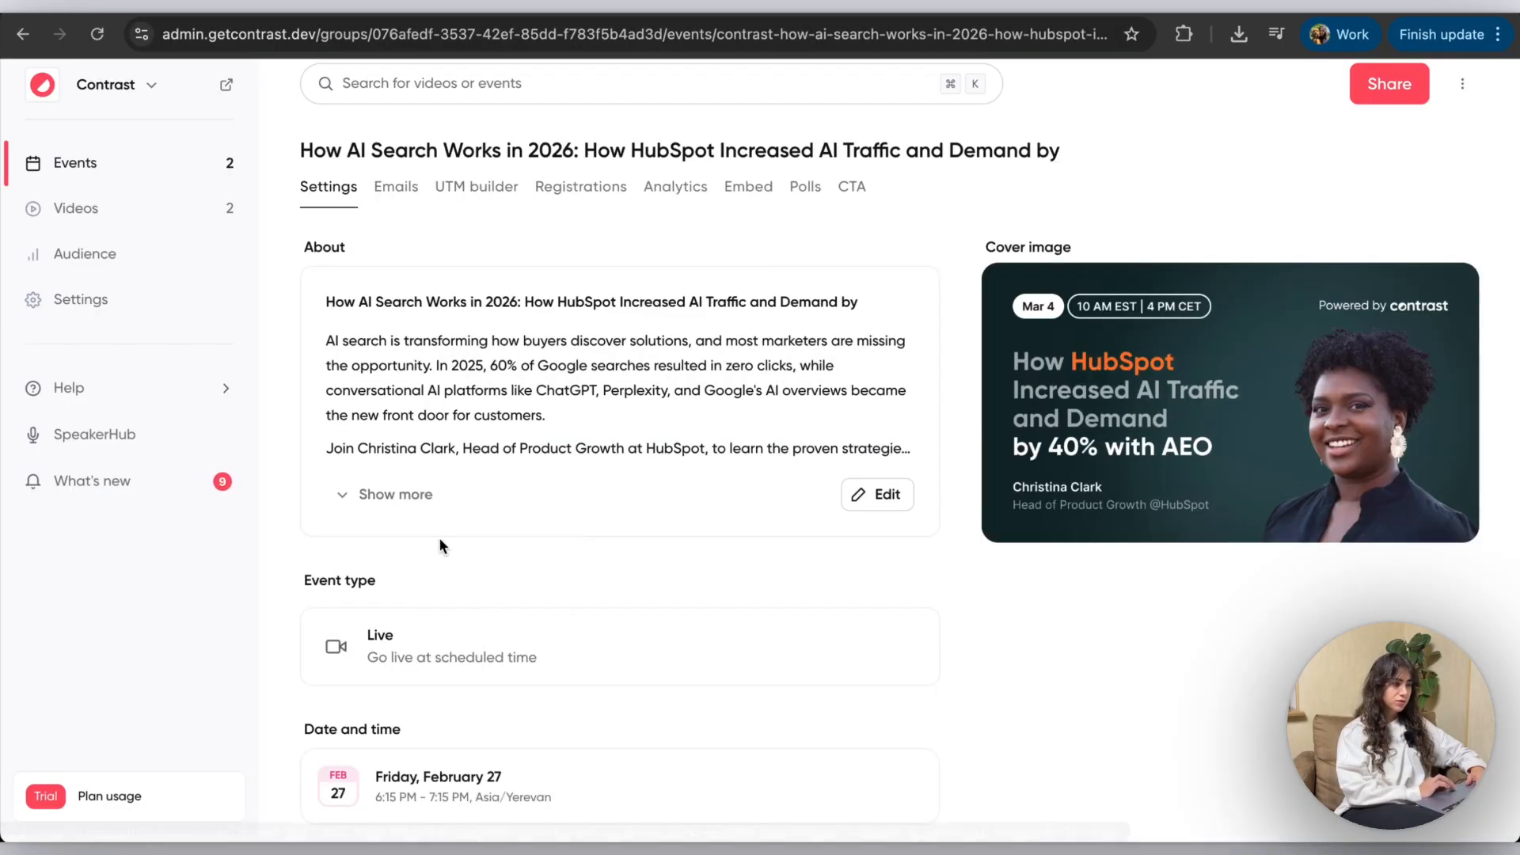
left_click(575, 198)
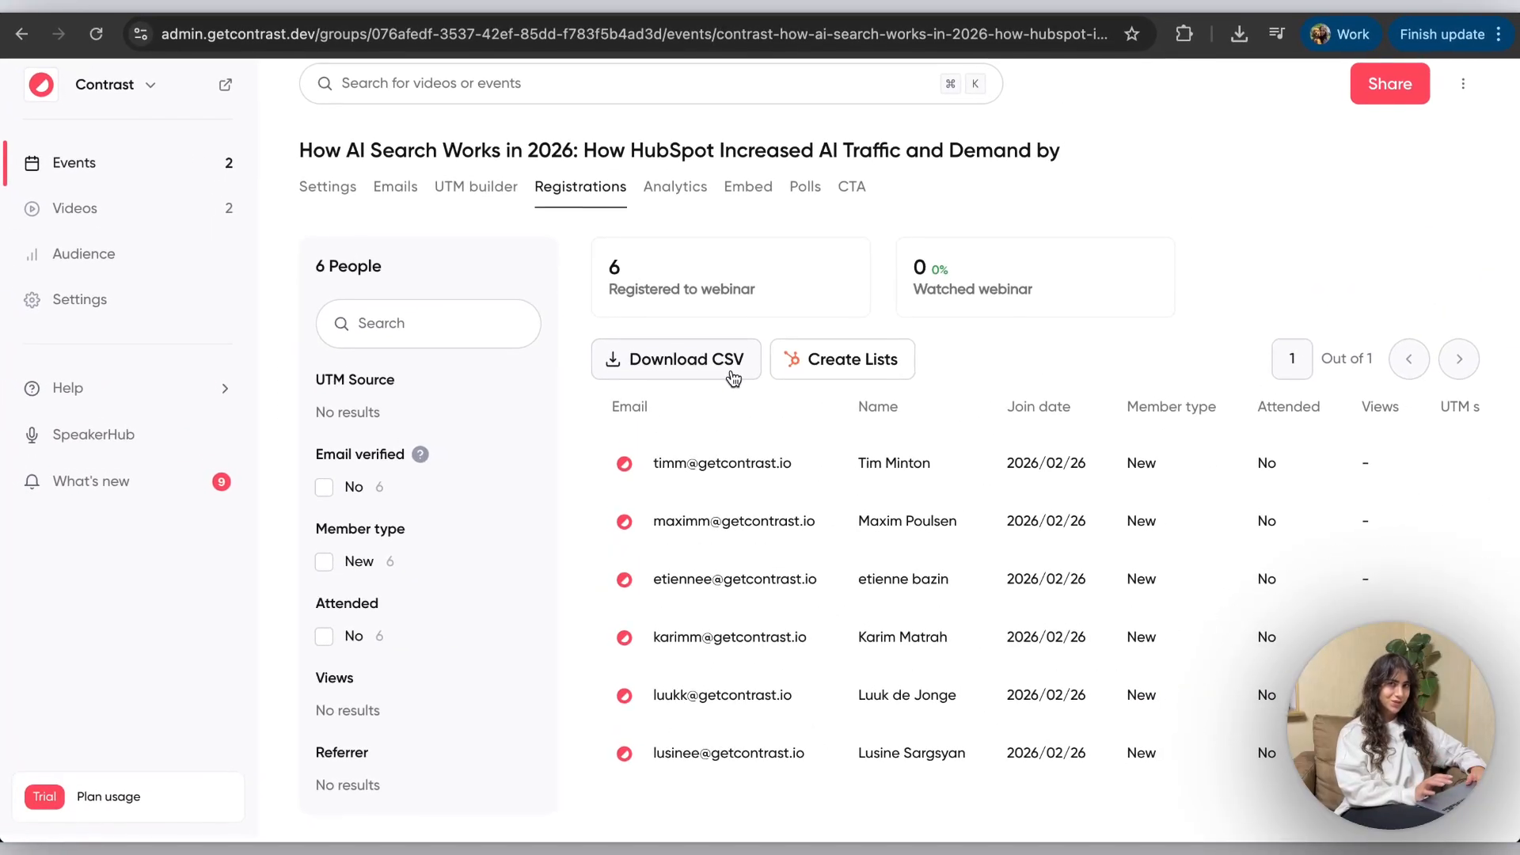
left_click(731, 372)
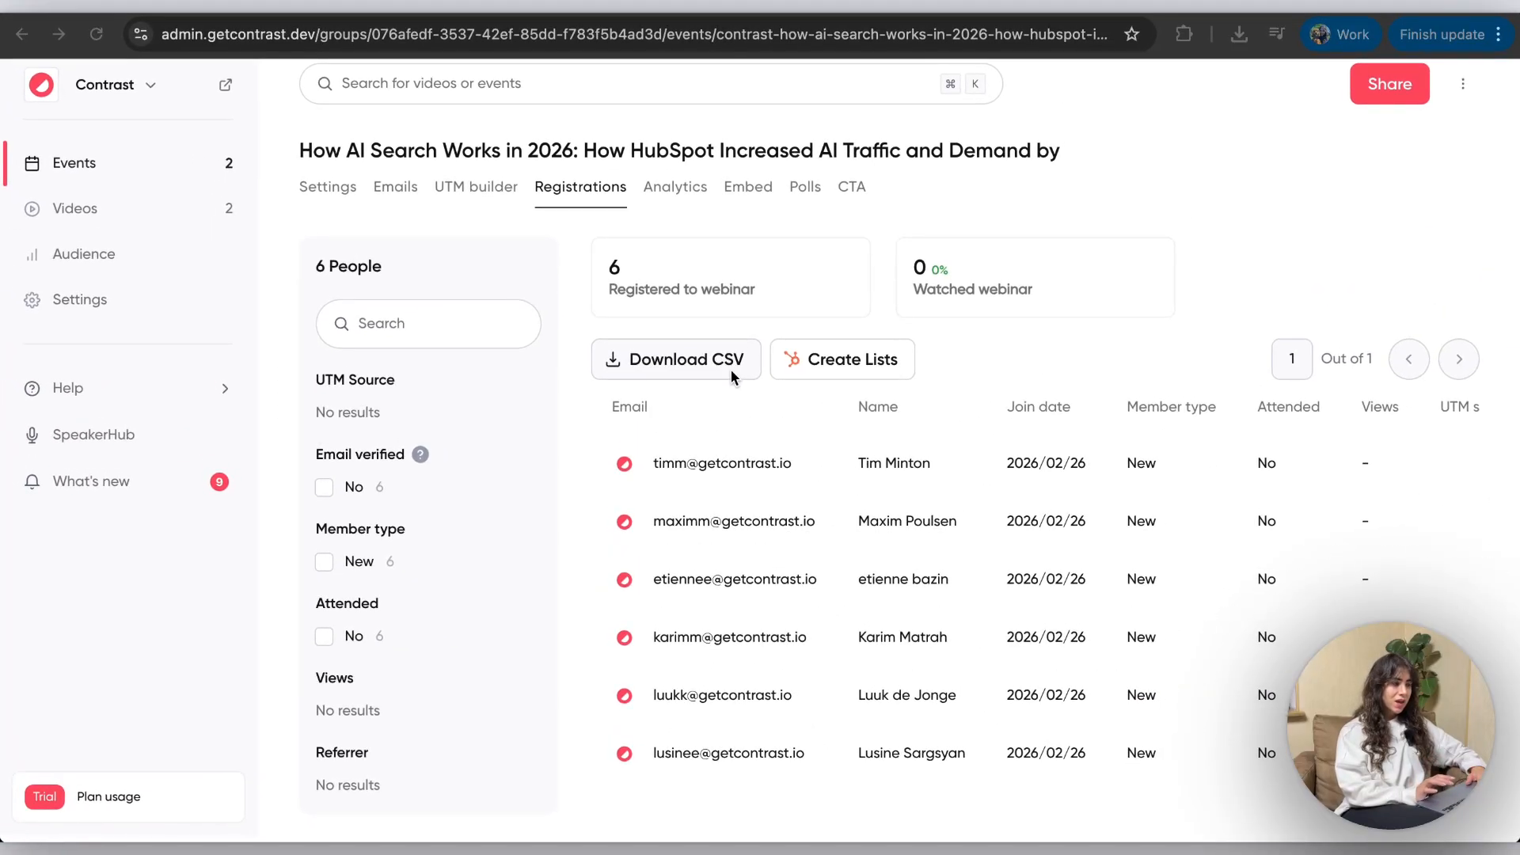